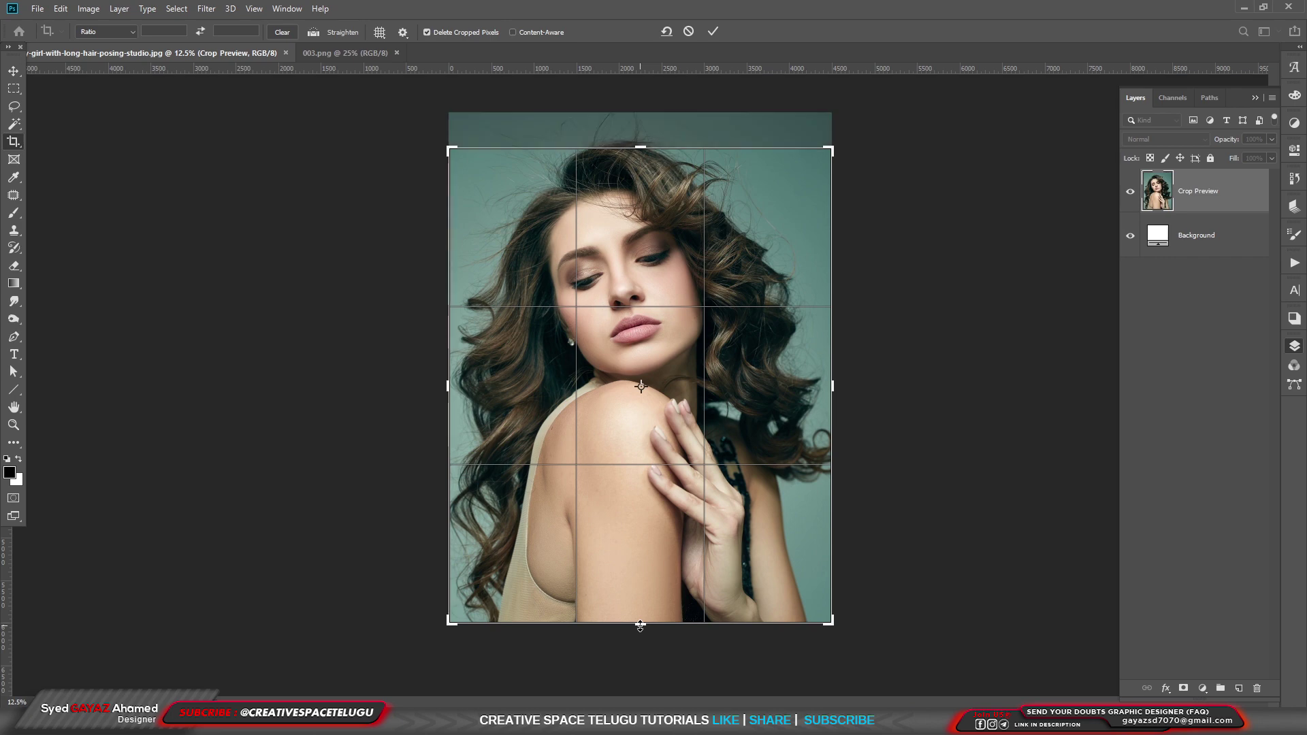
- Crop the portrait to a landscape frame around the face and hair, trimming the top and the area below the shoulder
drag(640, 626, 650, 516)
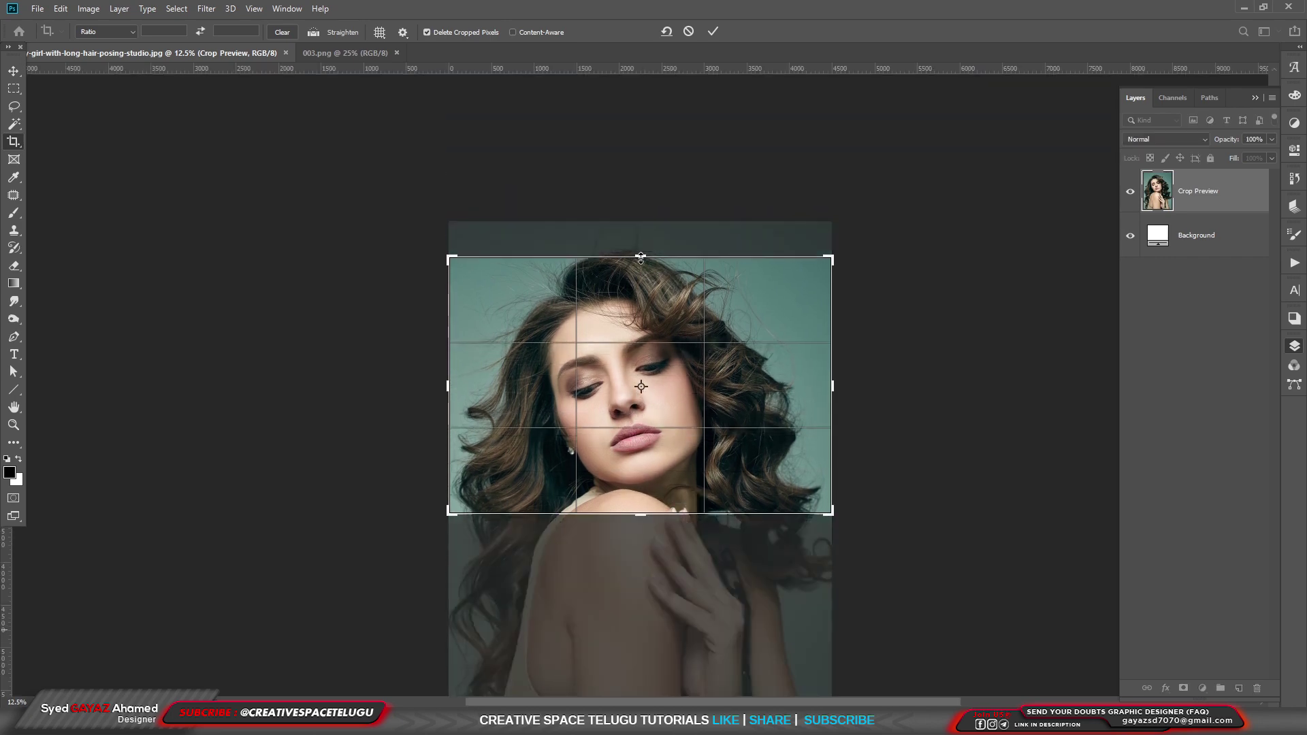
drag(640, 258, 659, 276)
key(Return)
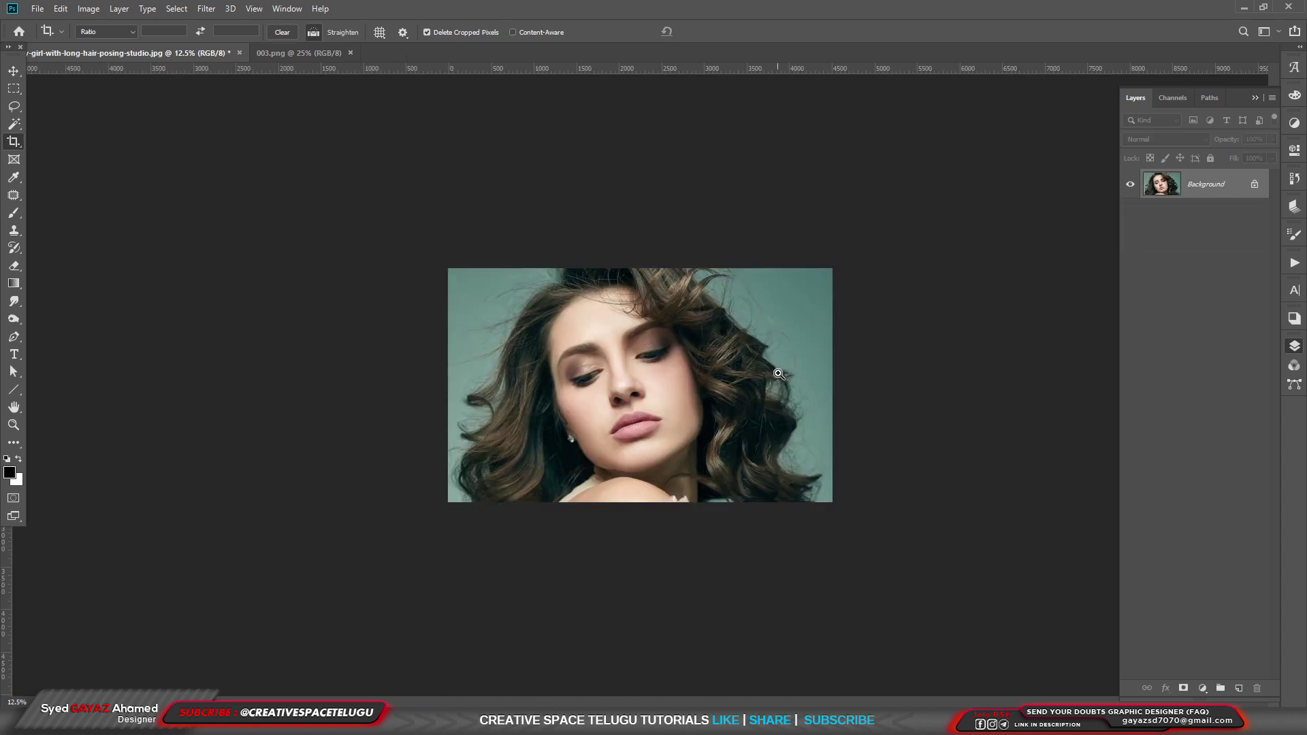
ctrl+click(779, 374)
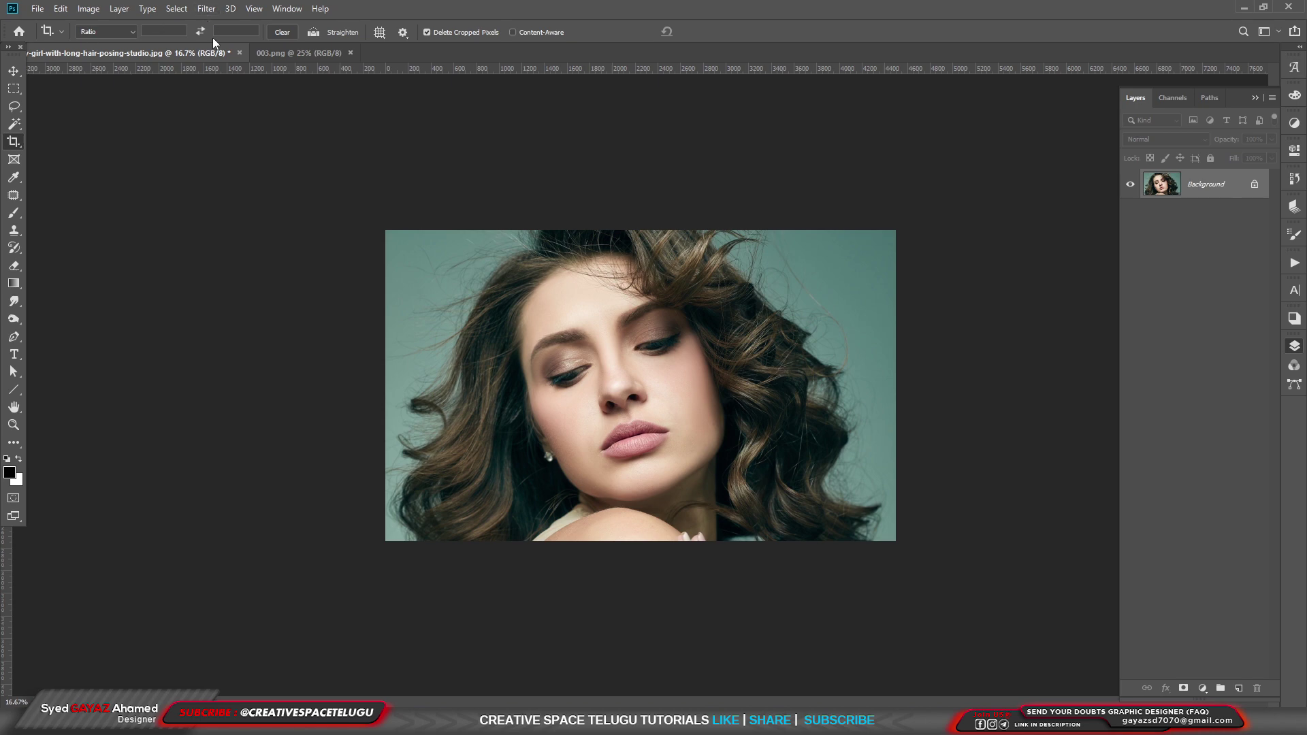
- Add a Black & White adjustment layer above the portrait and apply its automatic color values
click(1203, 690)
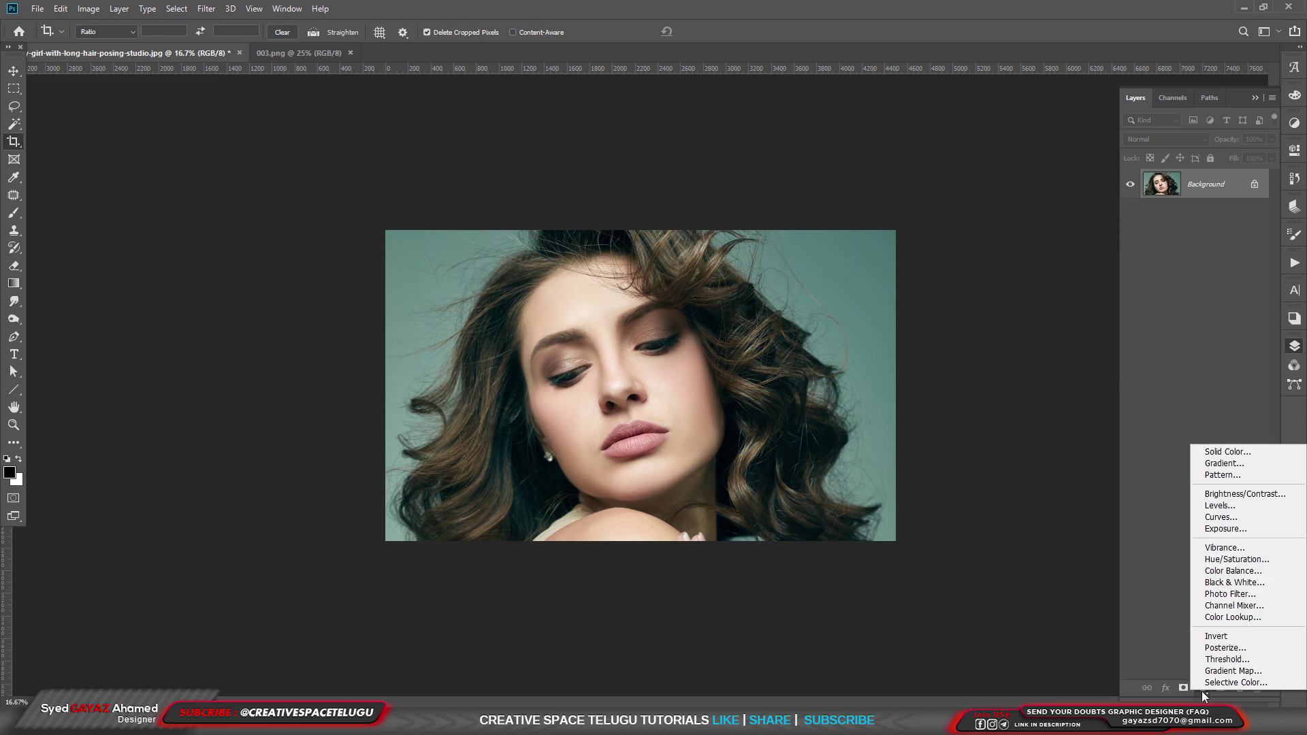
click(1226, 583)
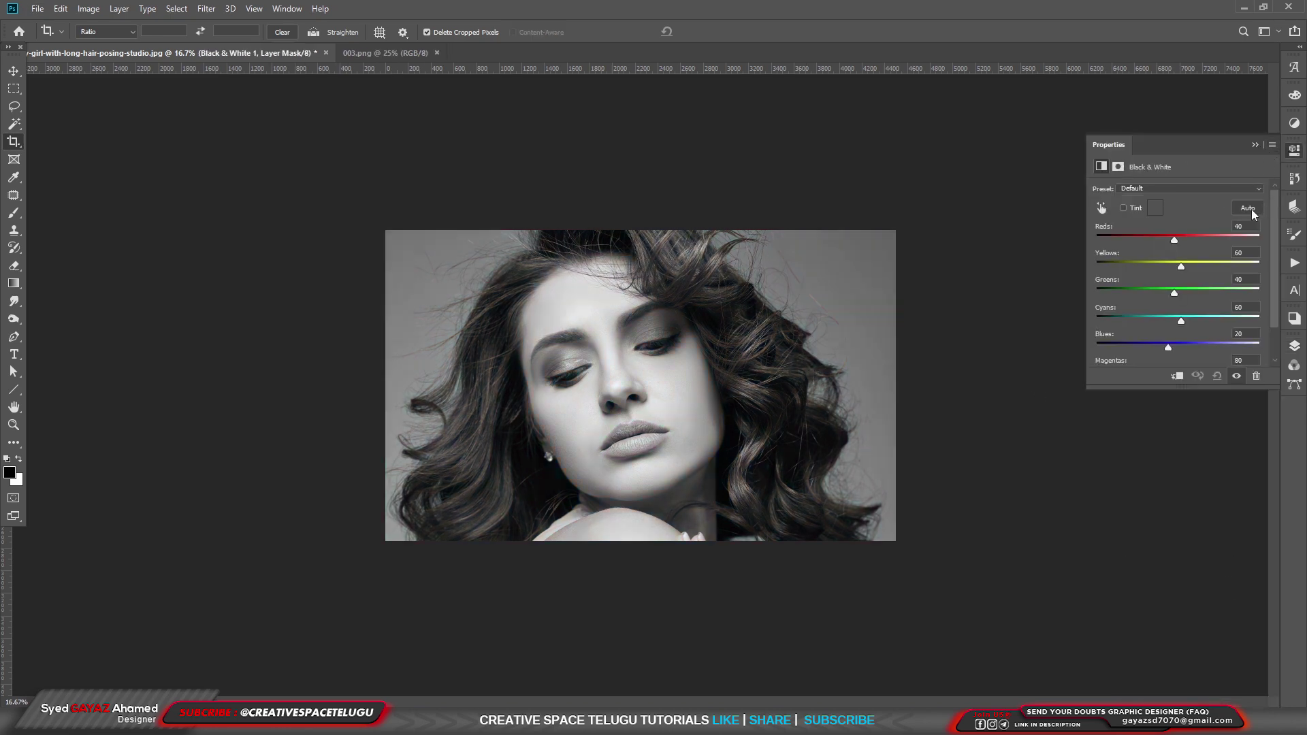
click(1250, 208)
click(1256, 146)
- Add a Curves adjustment layer and shape a gentle S-curve that brightens the highlights and darkens the shadows
key(F7)
click(1203, 689)
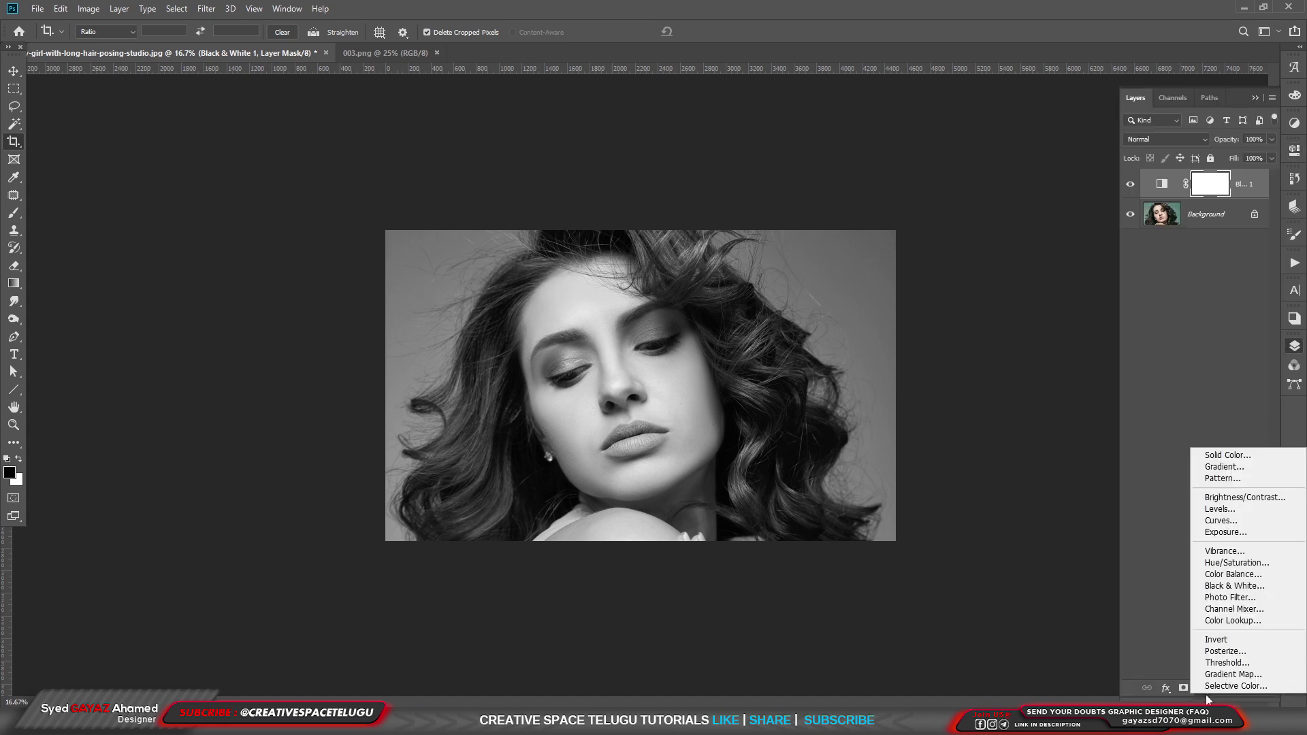
click(1218, 523)
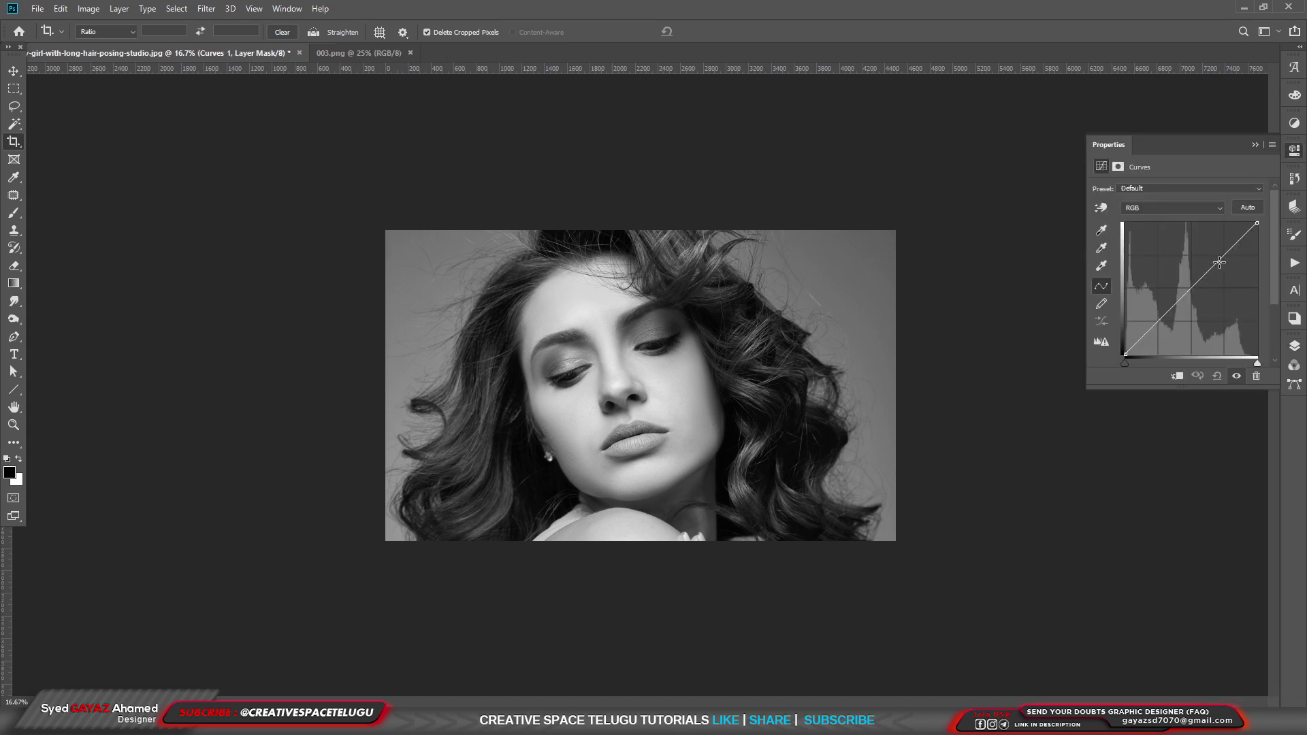
drag(1216, 261, 1213, 258)
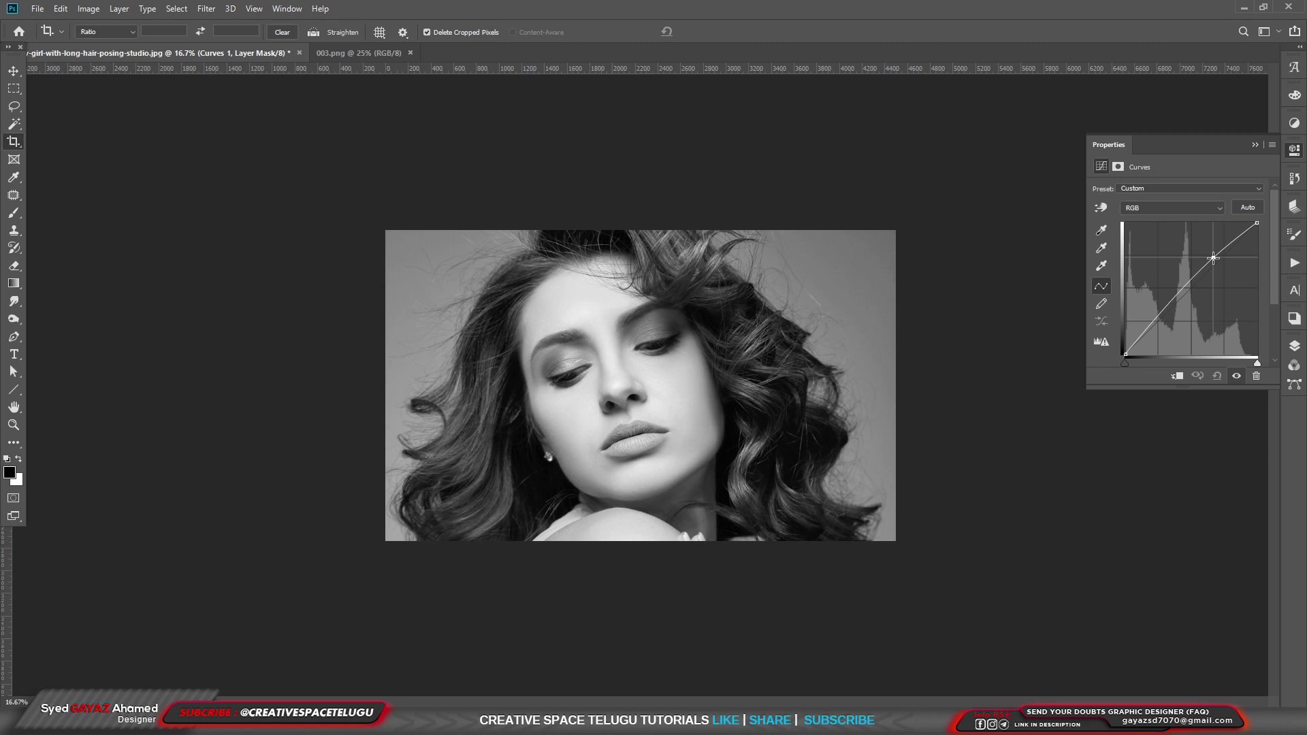
drag(1170, 303, 1174, 305)
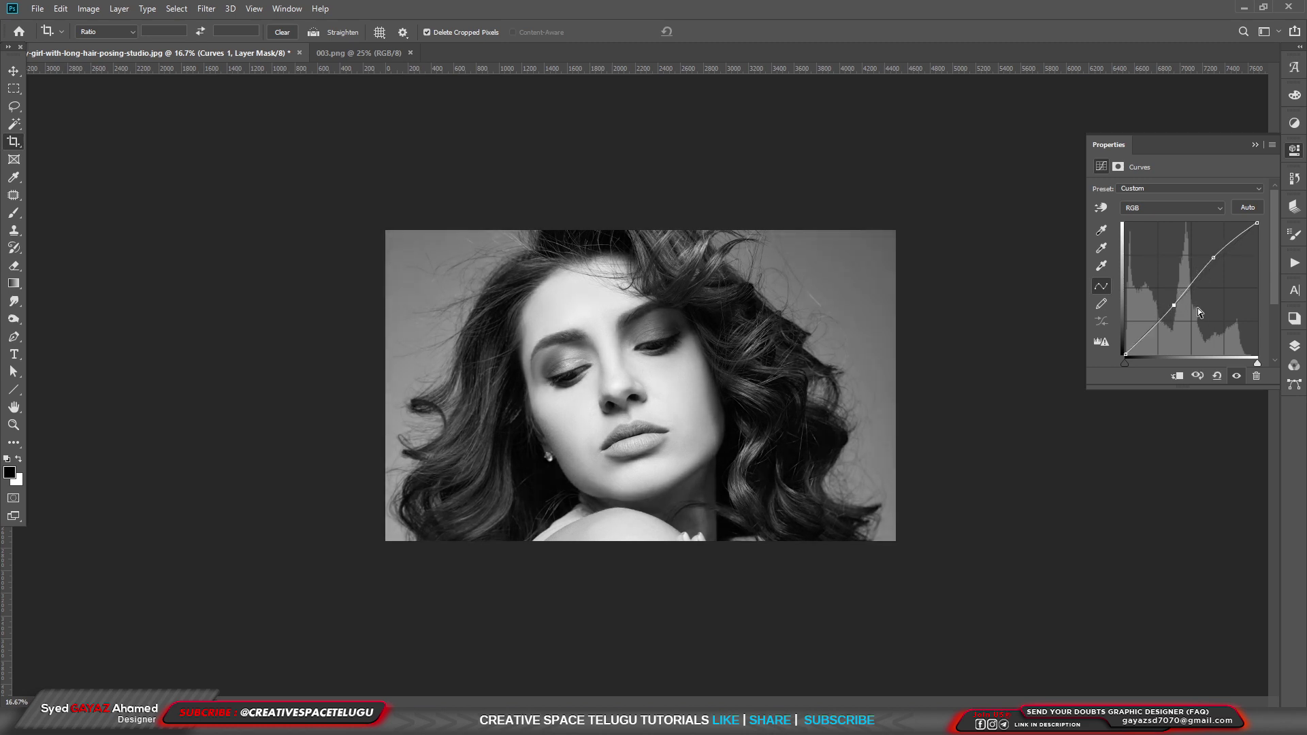
drag(1214, 258, 1215, 260)
click(1256, 144)
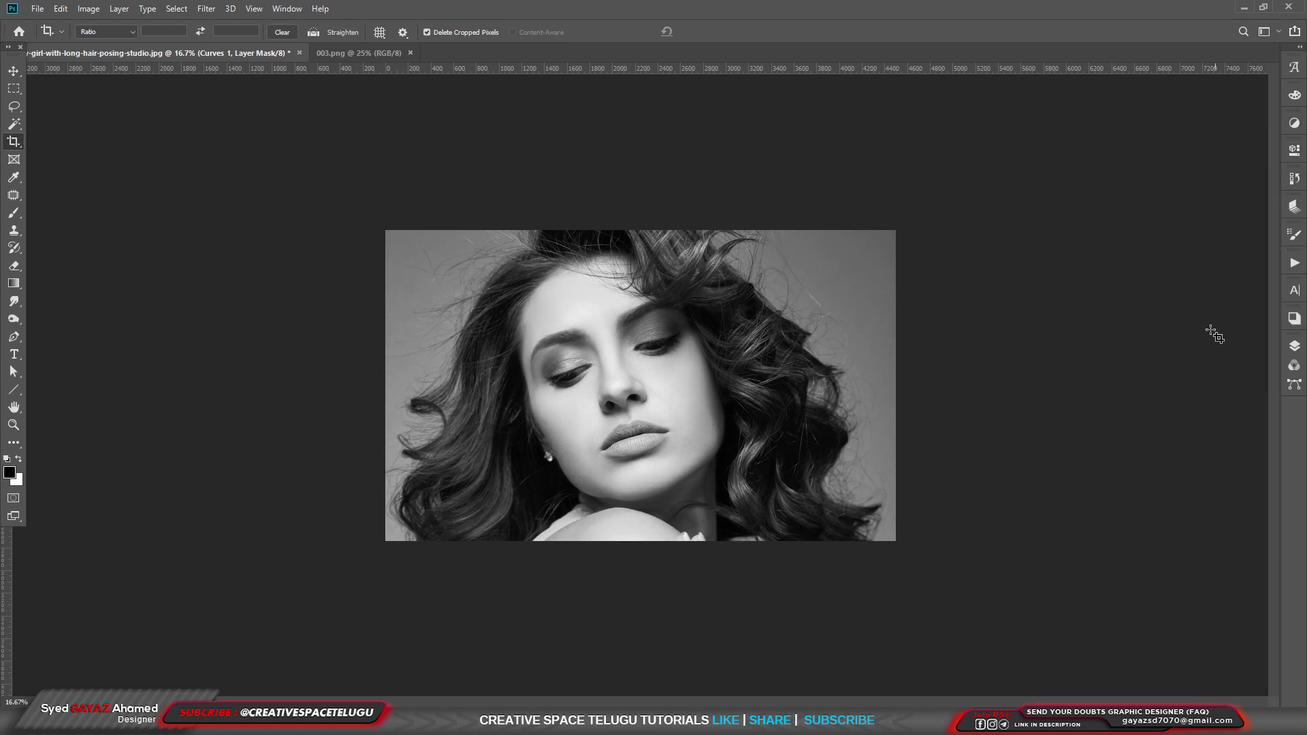
- Convert the Curves, Black & White and Background layers together into one smart object
key(F7)
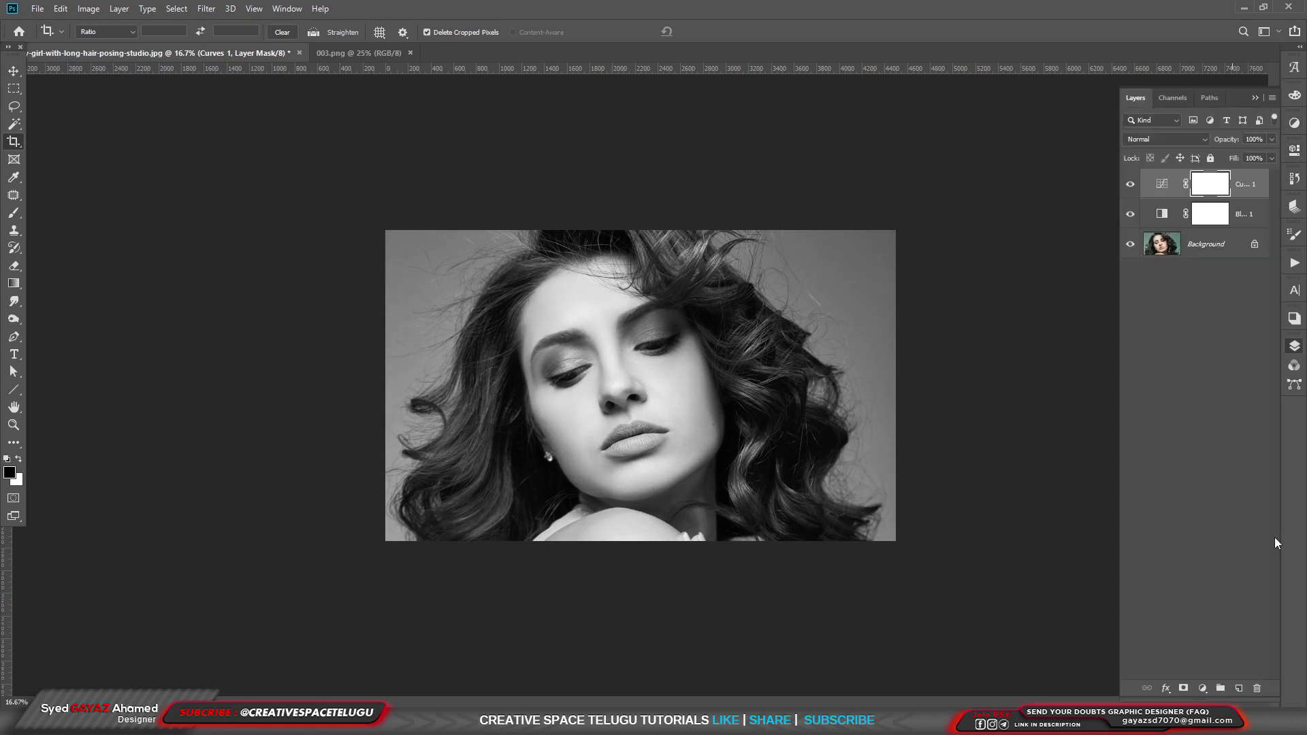
shift+click(1222, 250)
right_click(1239, 185)
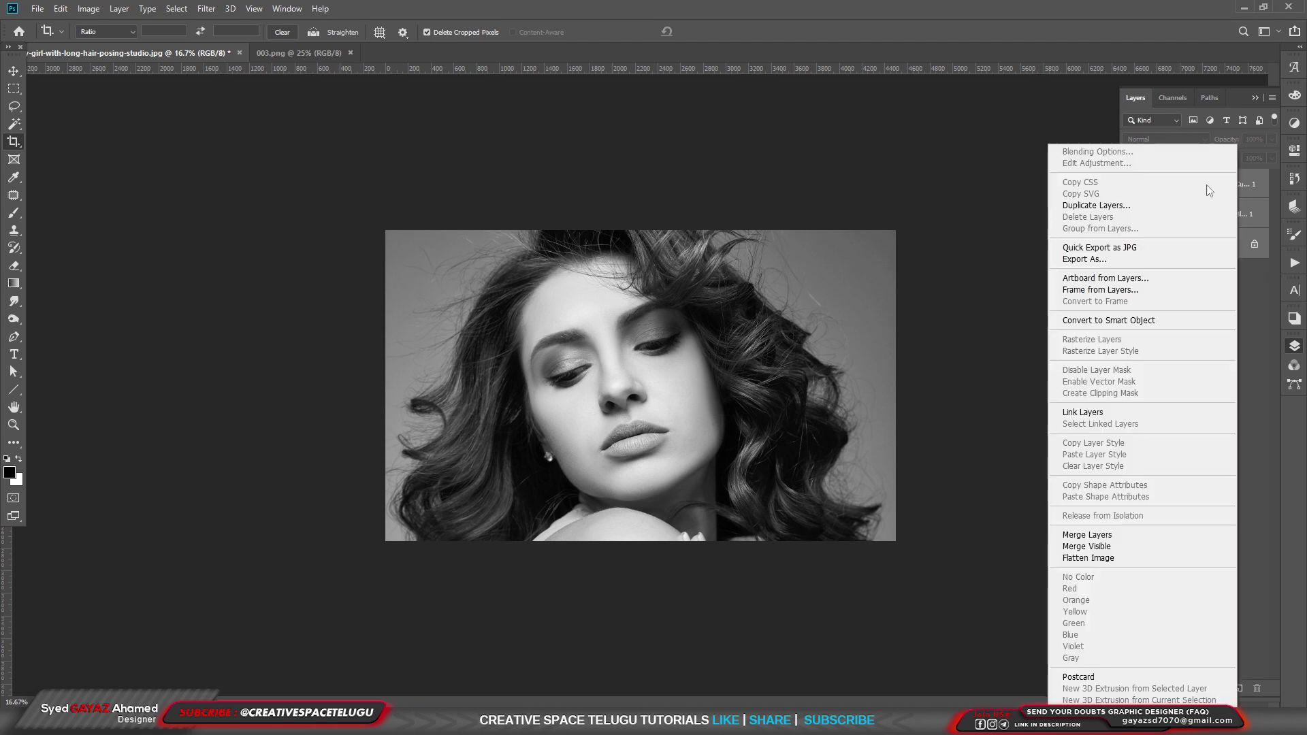
click(1120, 324)
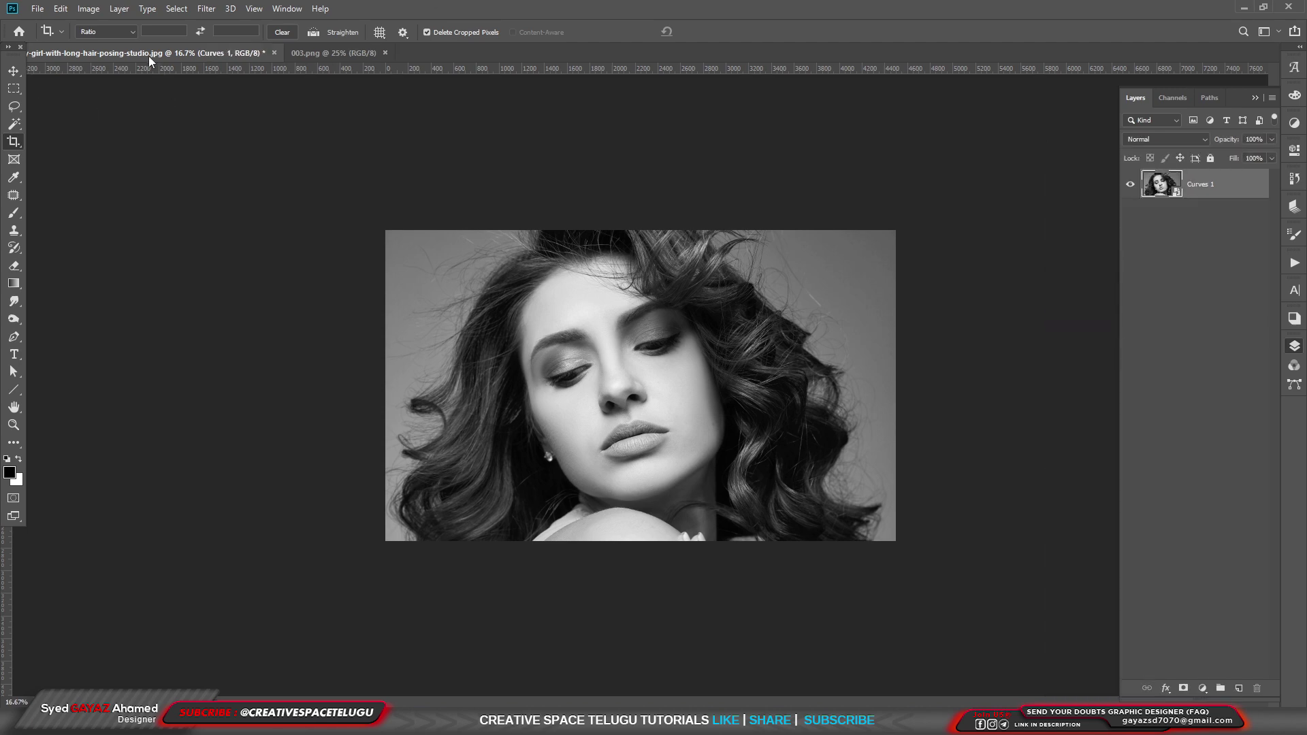
- Open the Filter Gallery on the smart object, replace Ocean Ripple with Grain and remove the surplus effect so one Grain effect remains
click(205, 10)
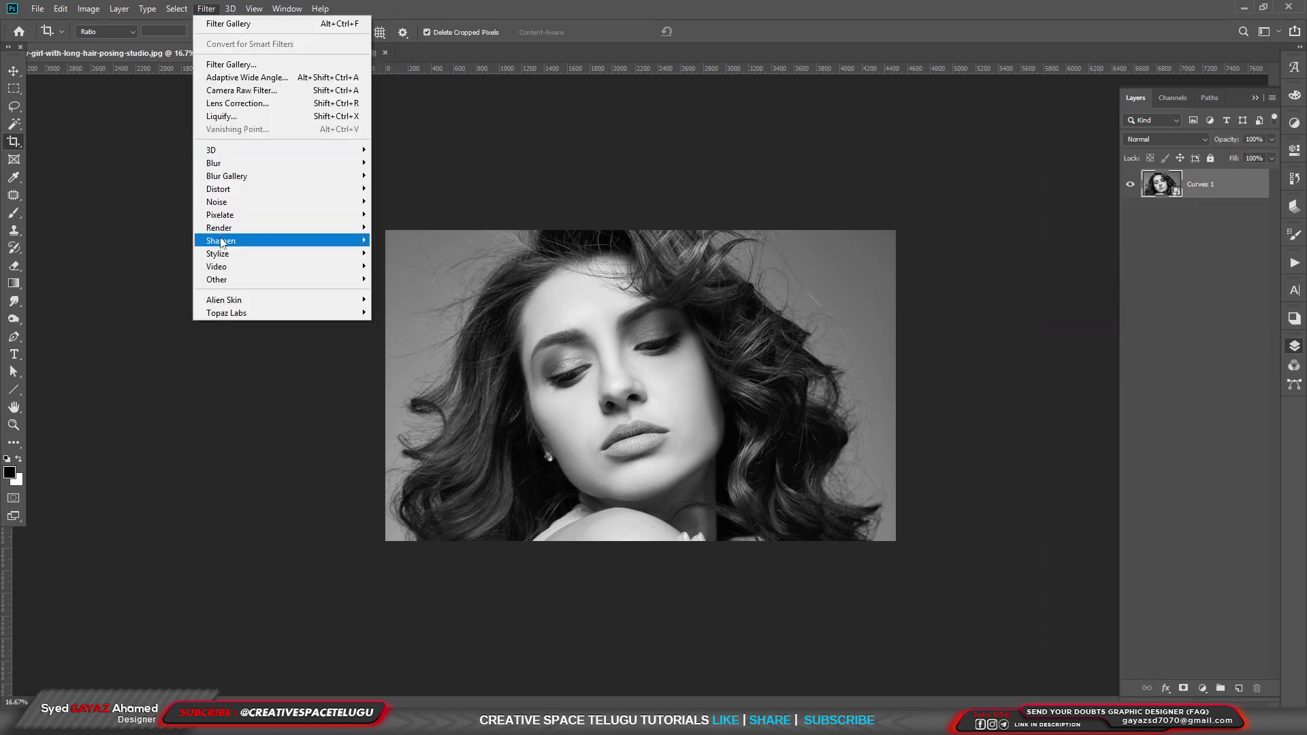
click(239, 68)
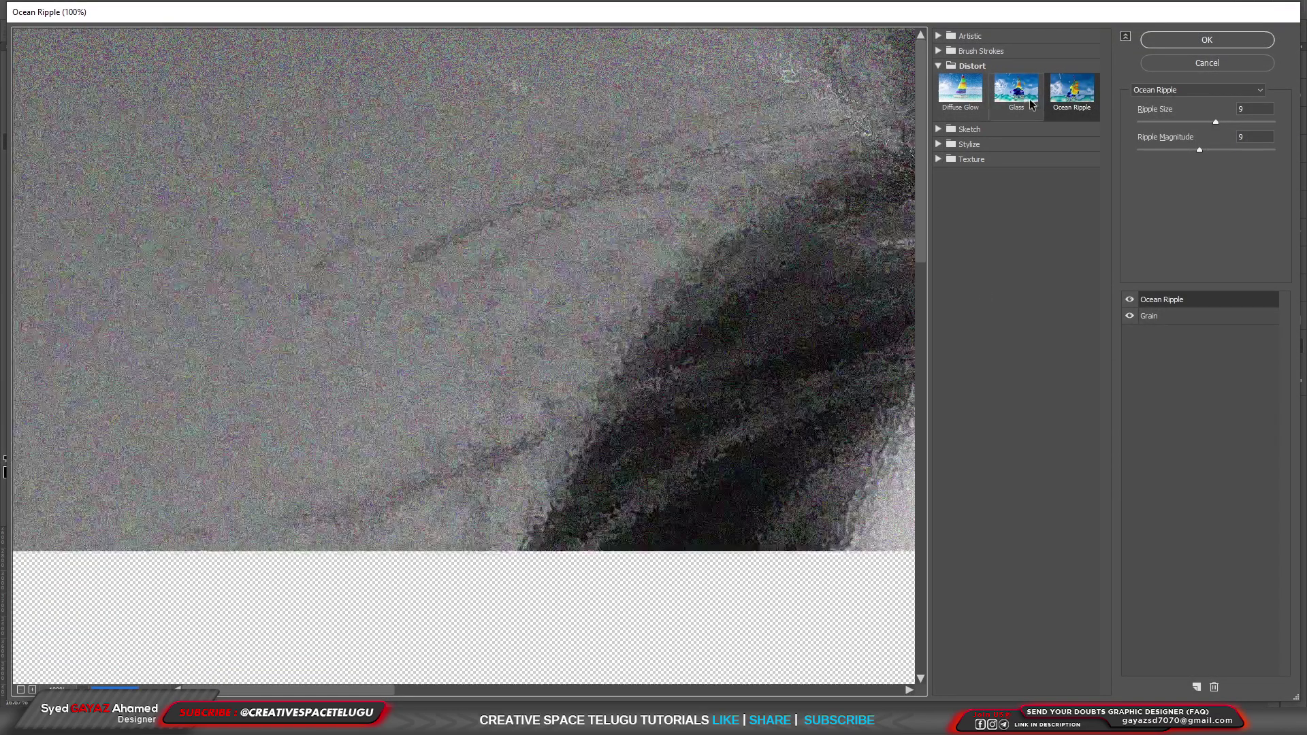
key(ctrl+0)
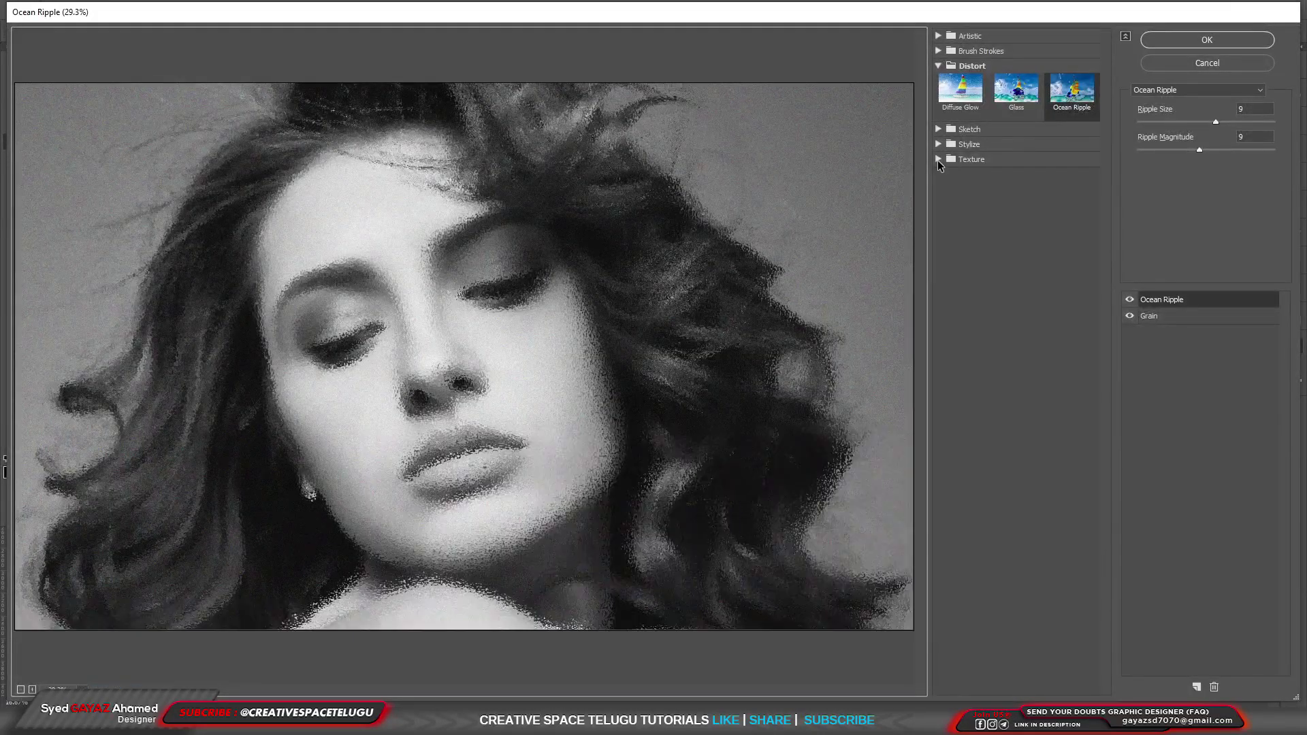
click(940, 160)
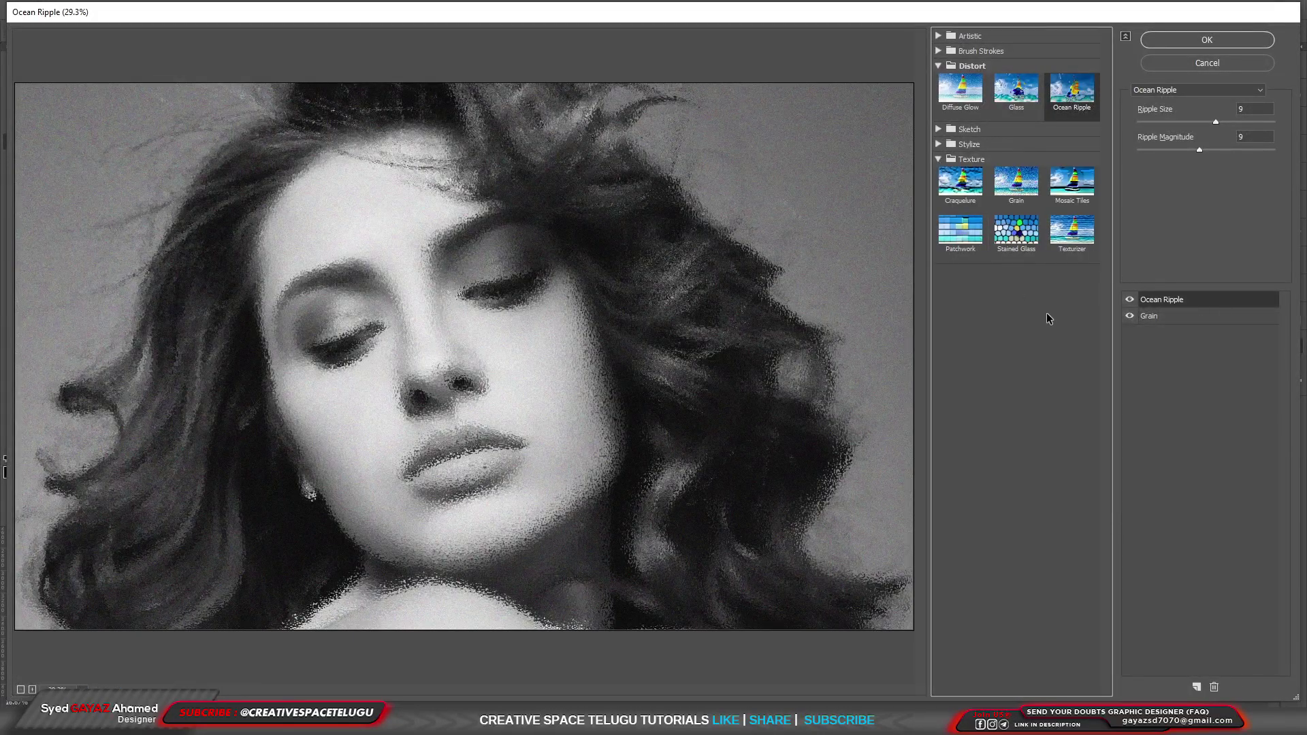
click(1017, 184)
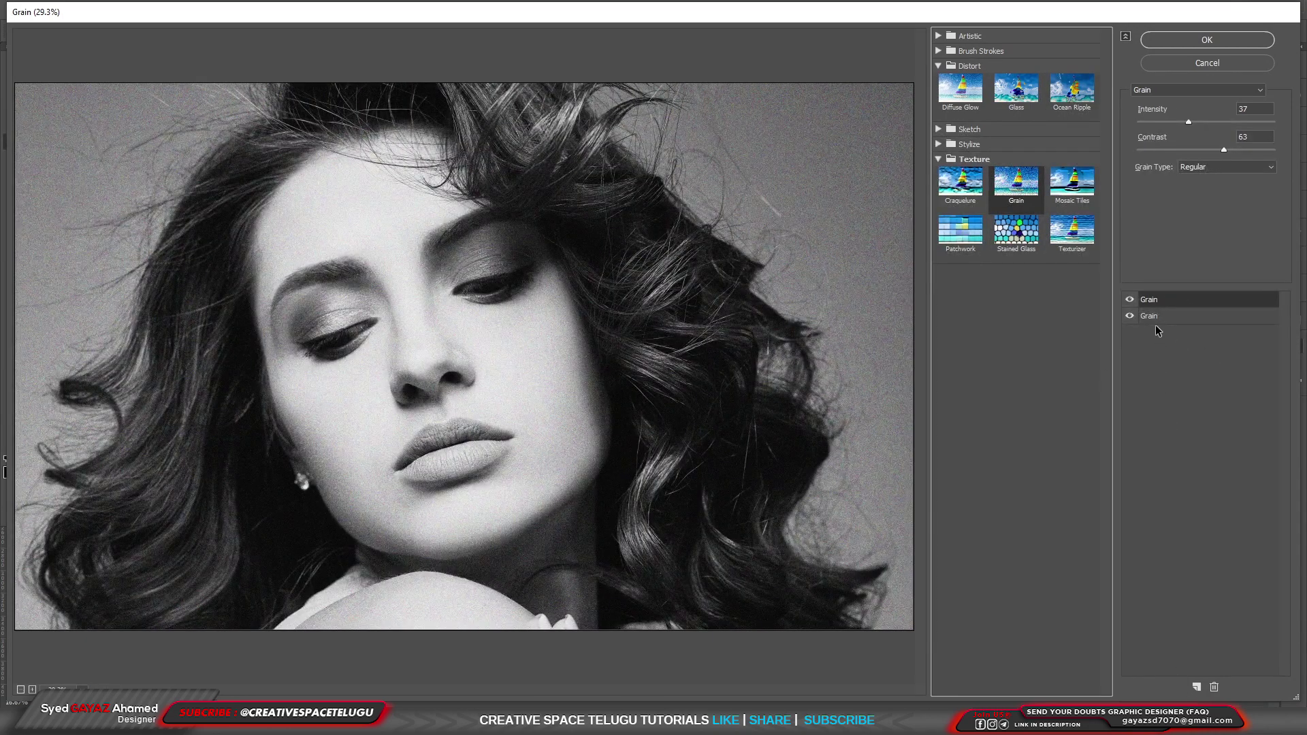
click(1214, 688)
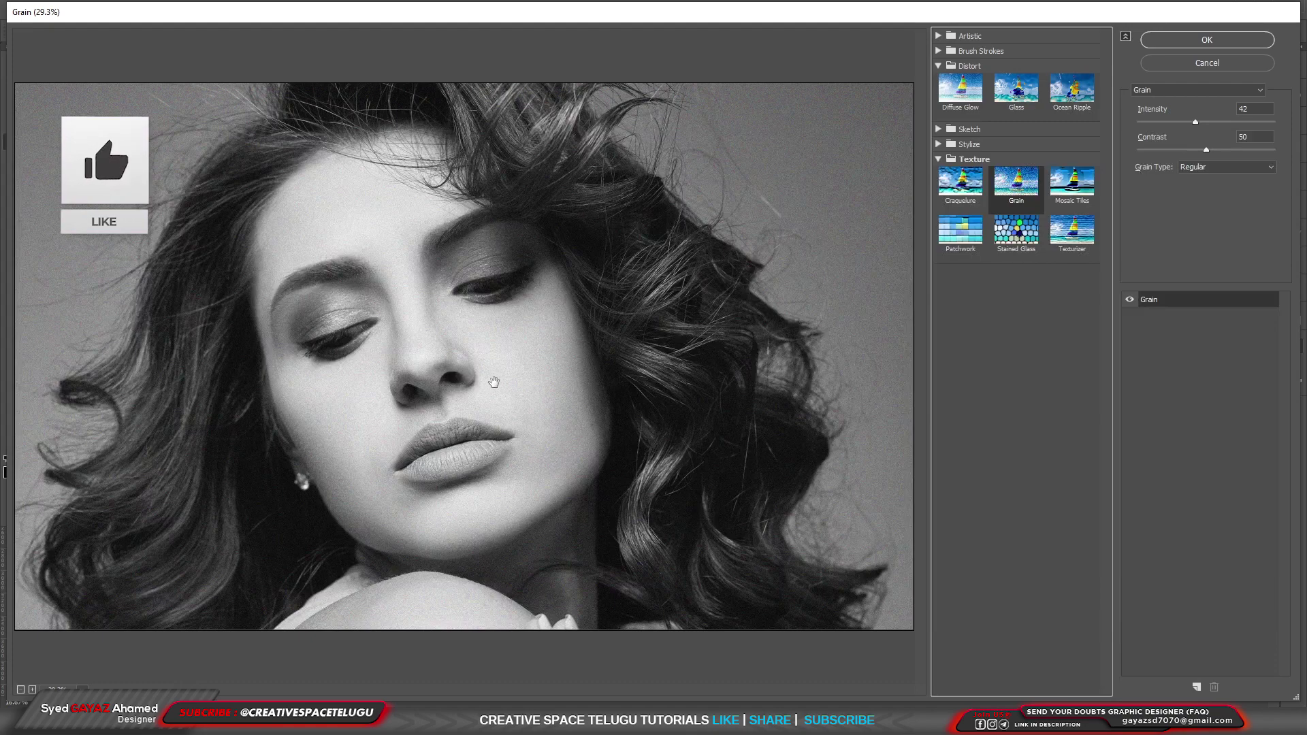
- Set the Grain effect's intensity to 37 and its contrast to 75
scroll(493, 379, up, 1)
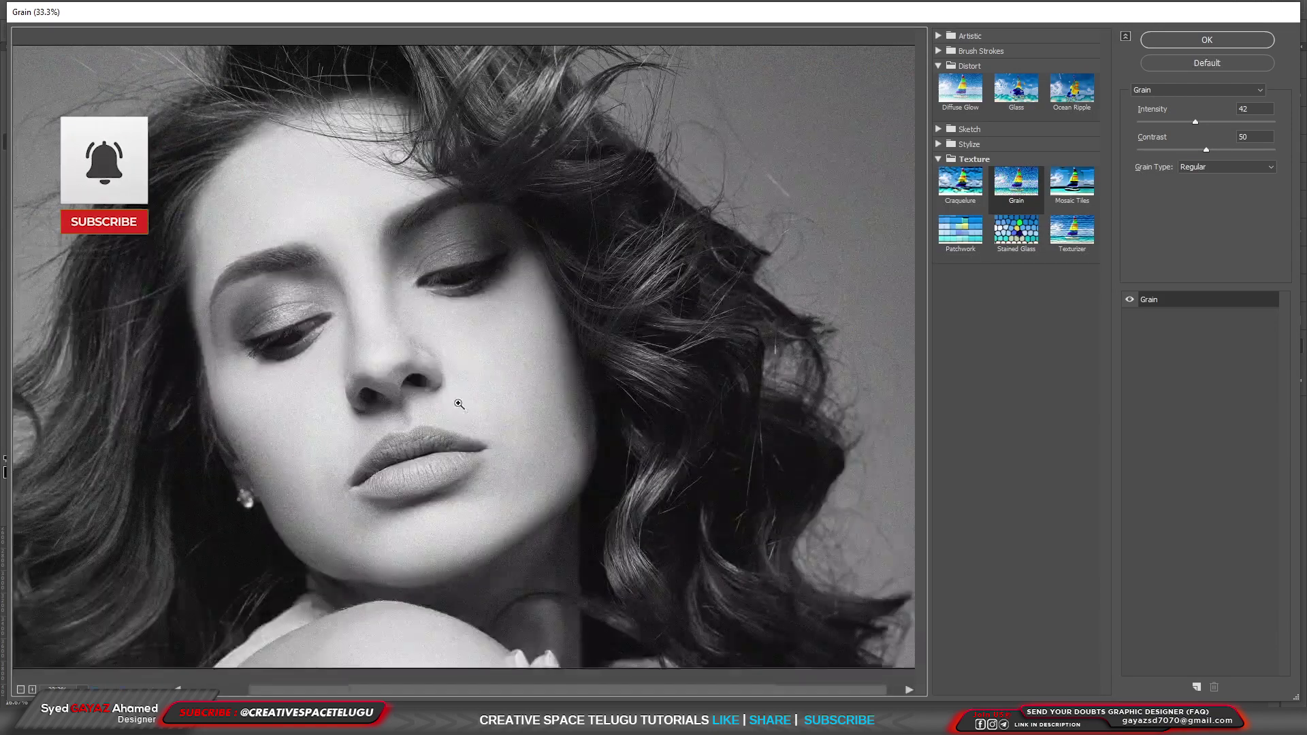
scroll(448, 395, up, 1)
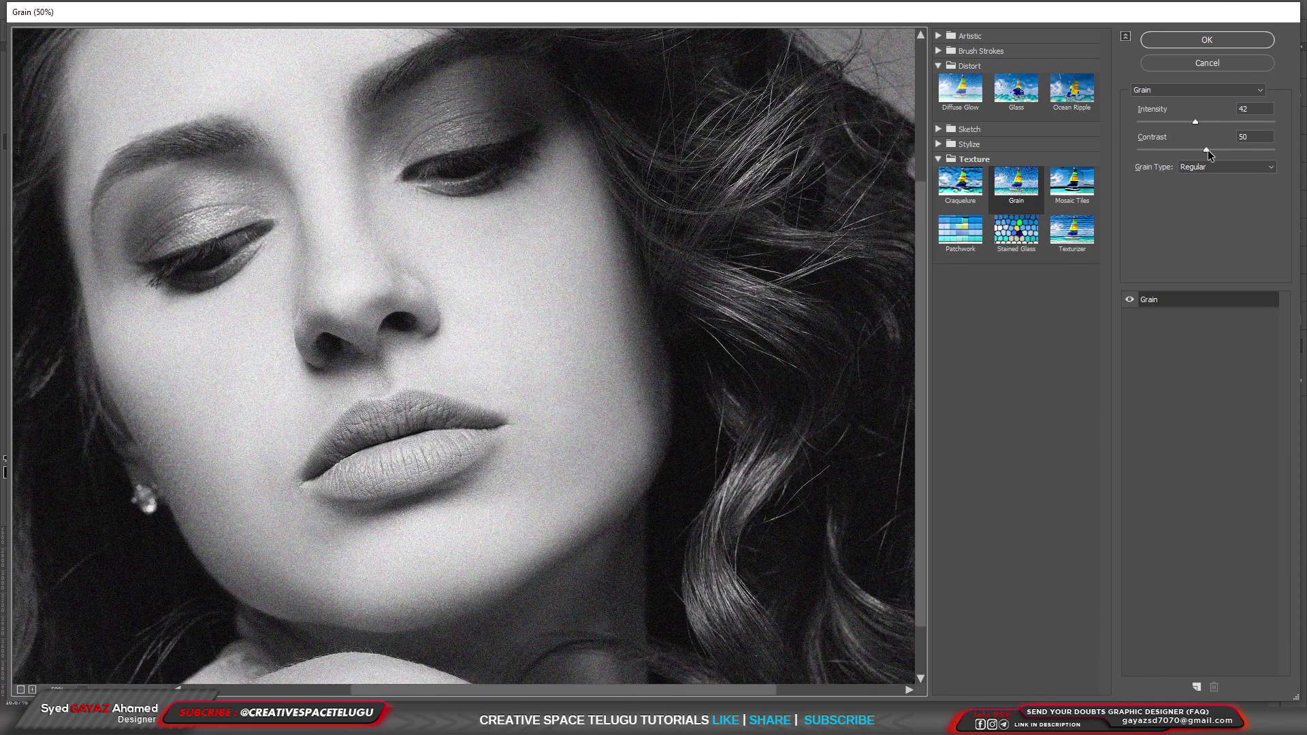
drag(1204, 150, 1243, 153)
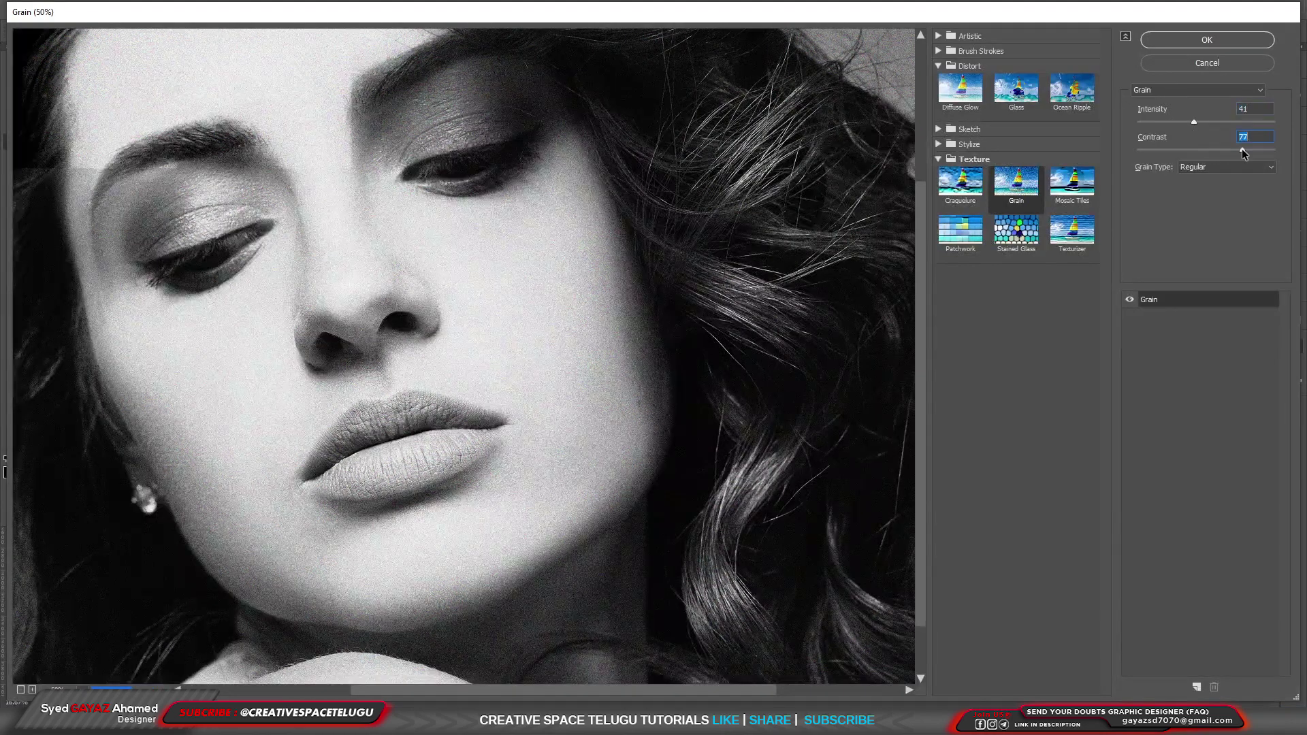
click(1195, 124)
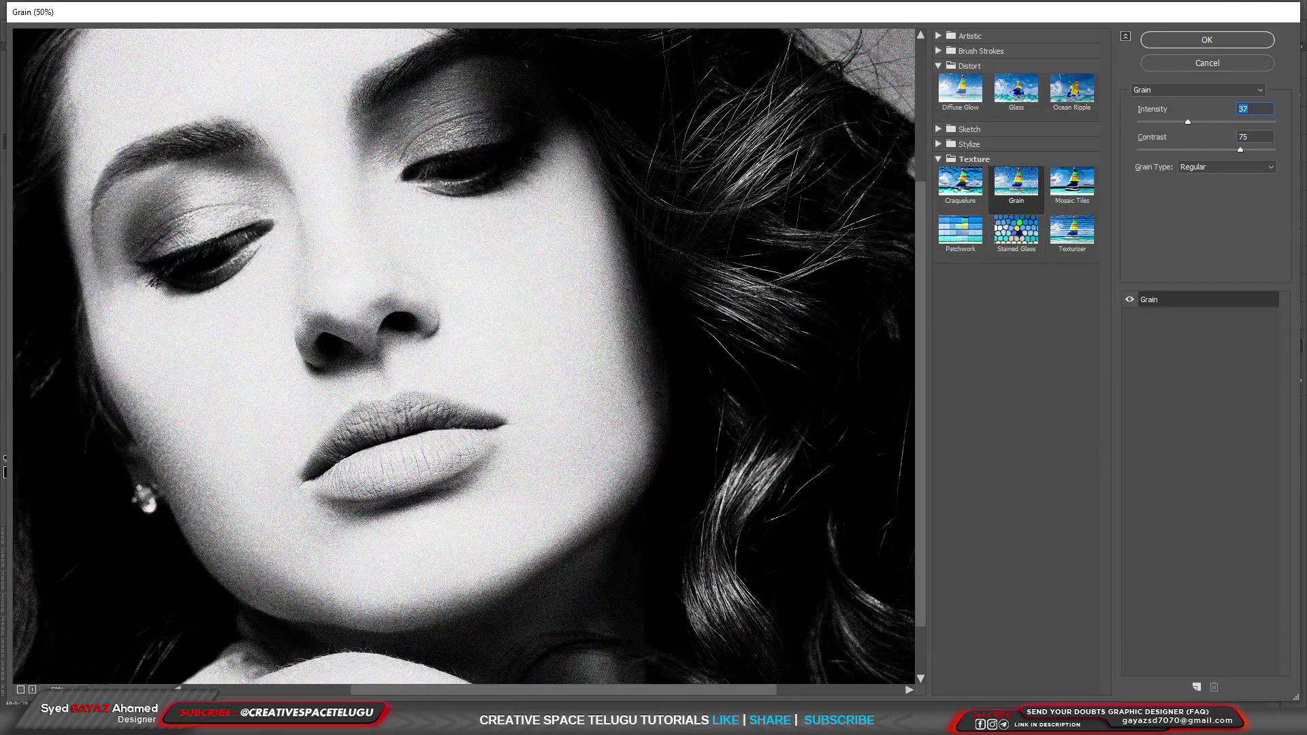
- Add a second effect layer above Grain and make it the Stamp effect from the Sketch group
click(1199, 689)
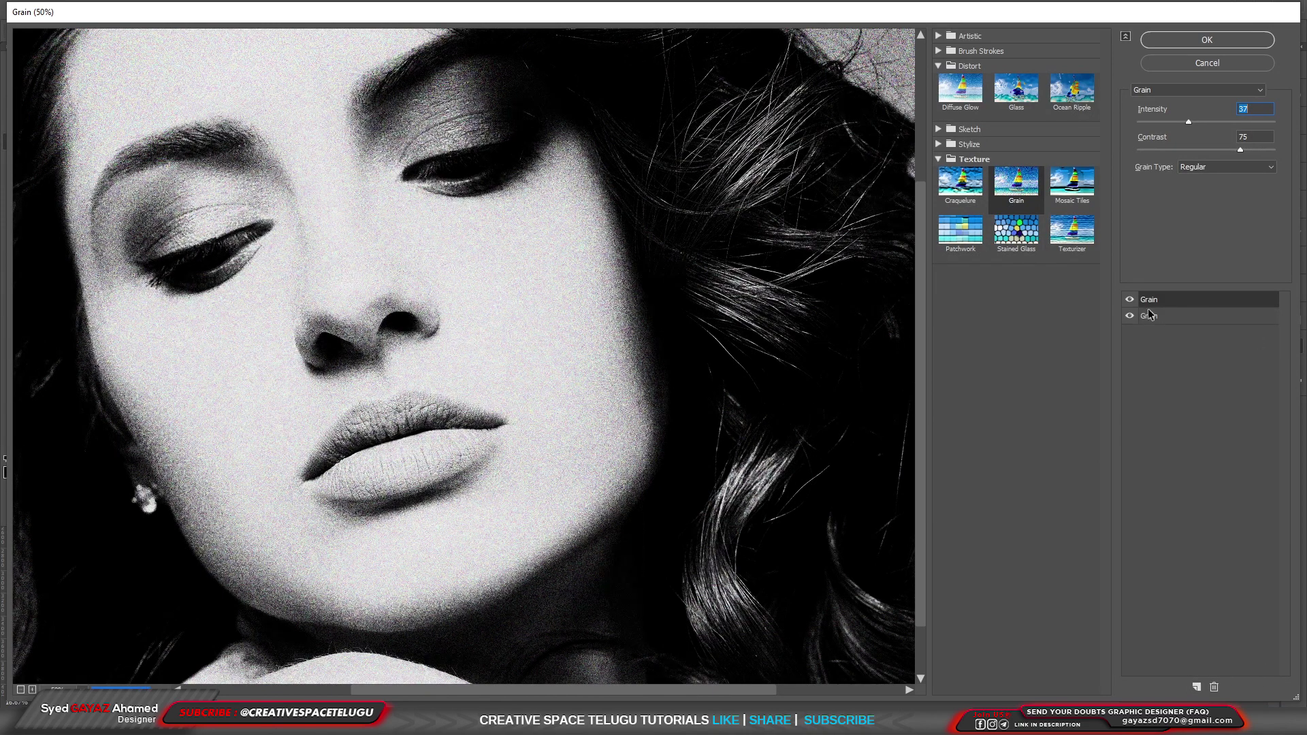
click(939, 159)
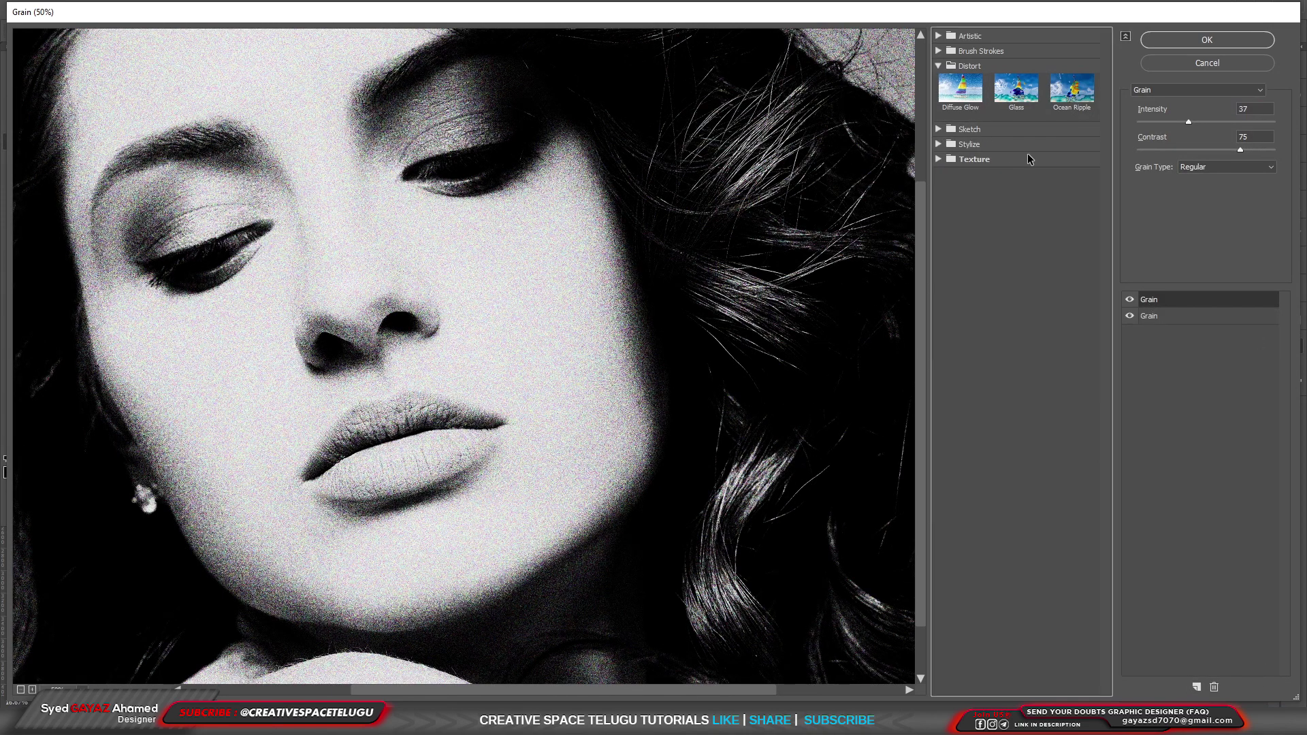
click(939, 67)
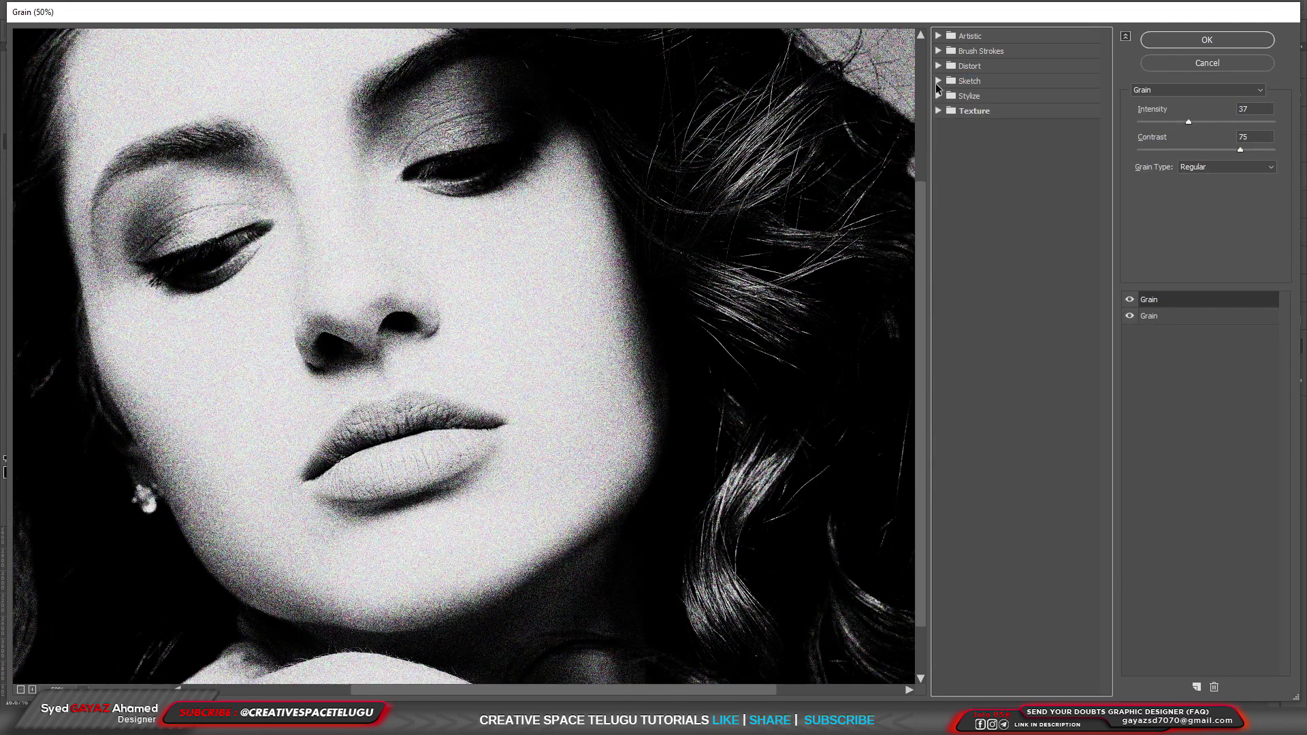
click(938, 81)
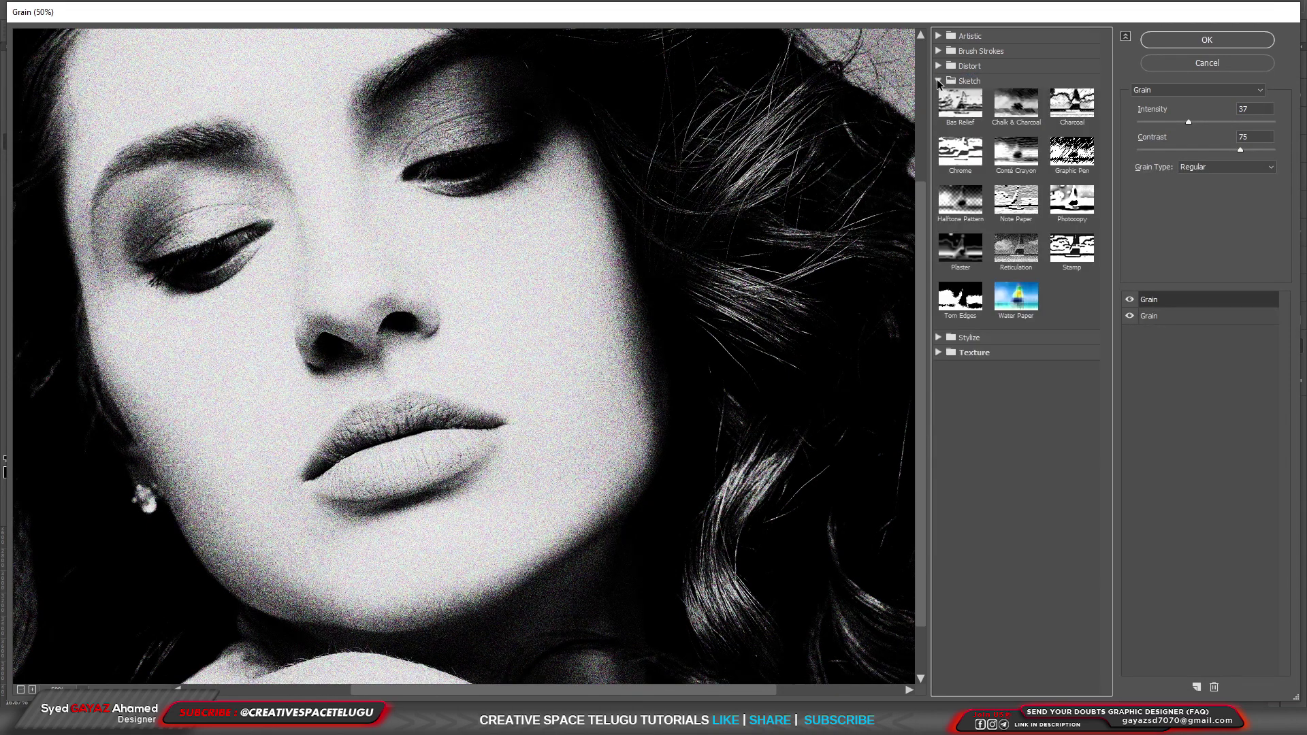
click(1078, 254)
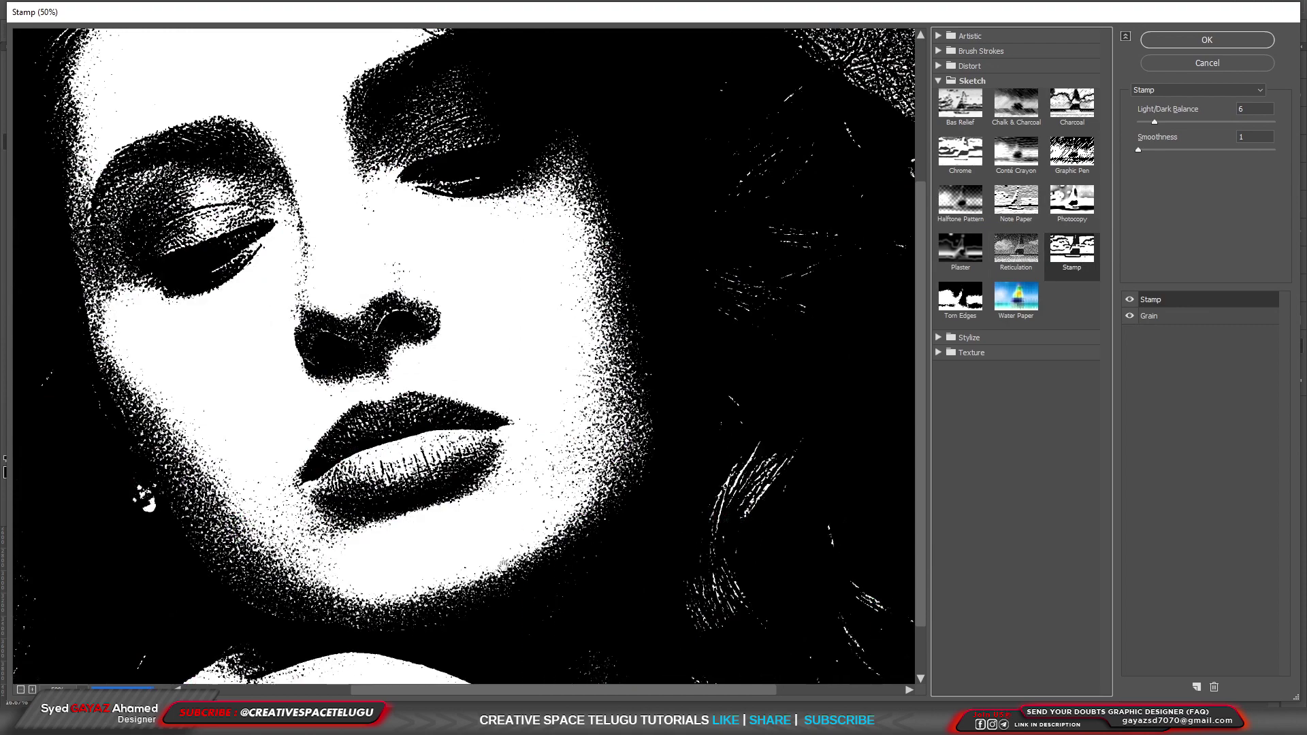
- Set the Stamp effect's smoothness to 2 and its light/dark balance to 3
alt+scroll(504, 567, down, 1)
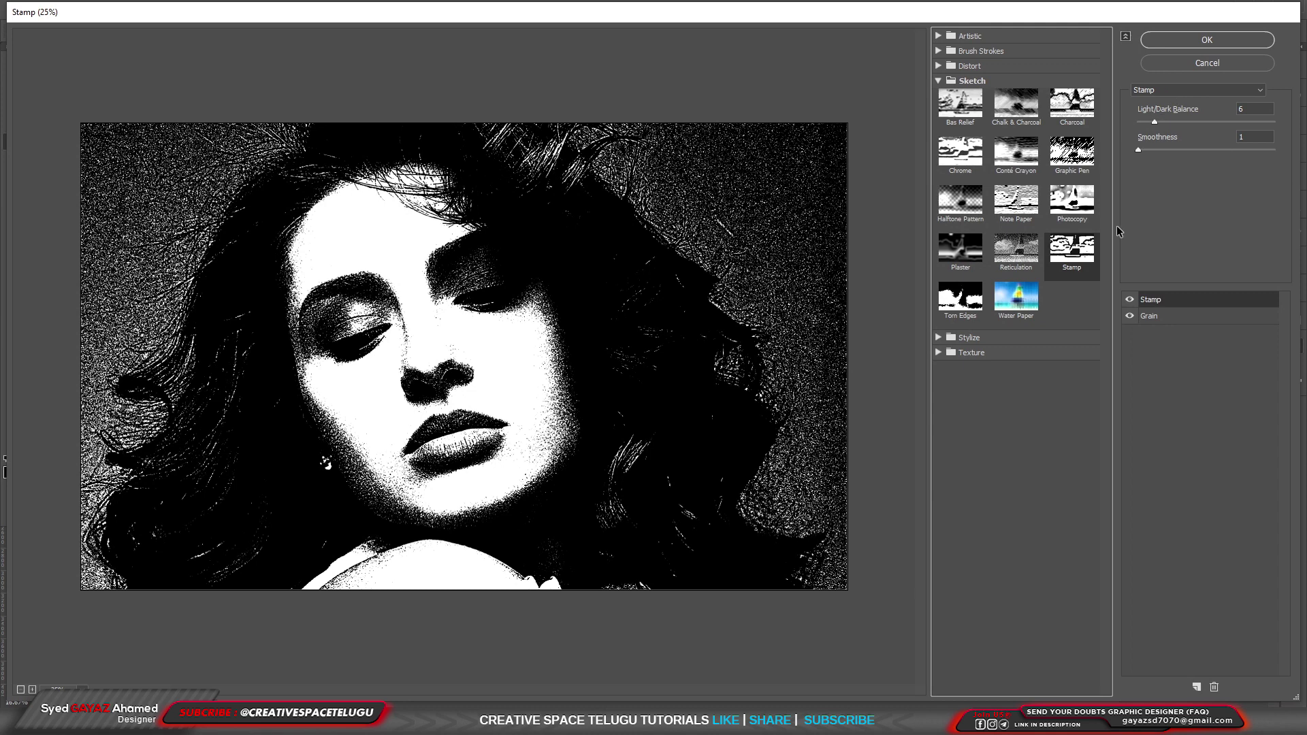
click(1138, 151)
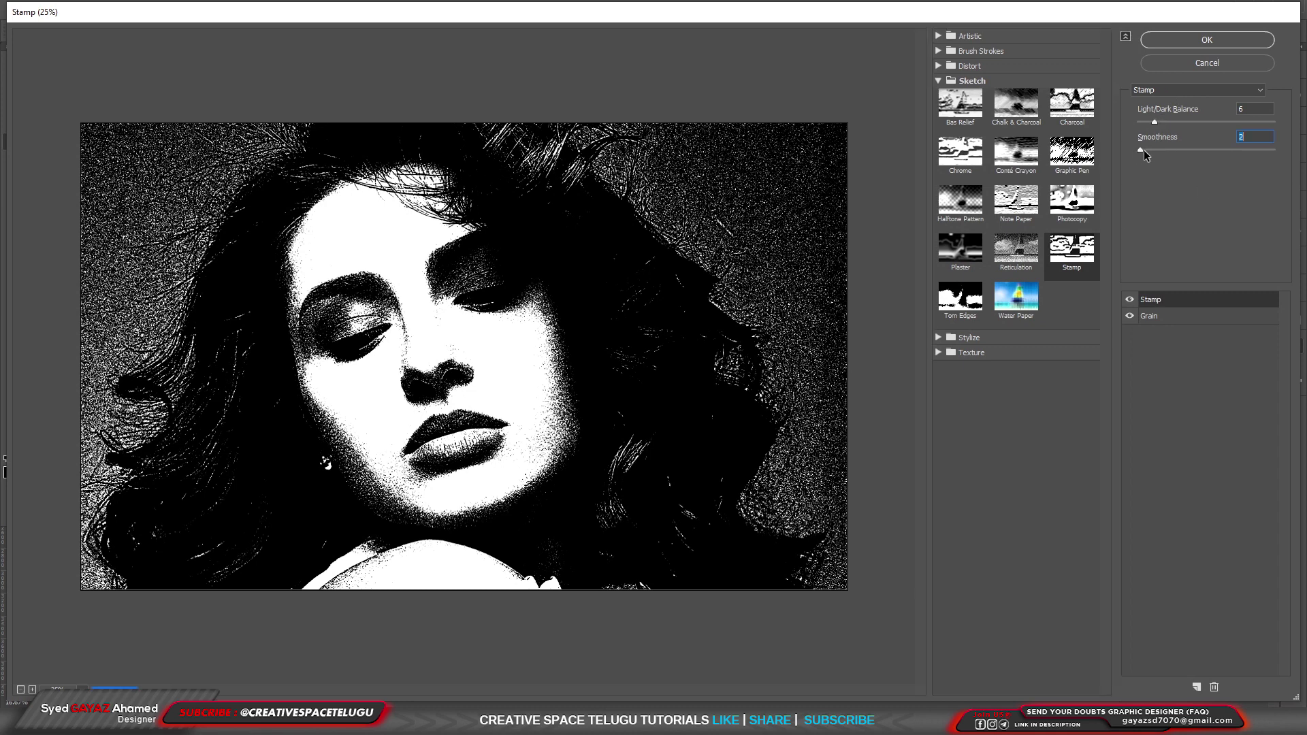
drag(1144, 150, 1141, 154)
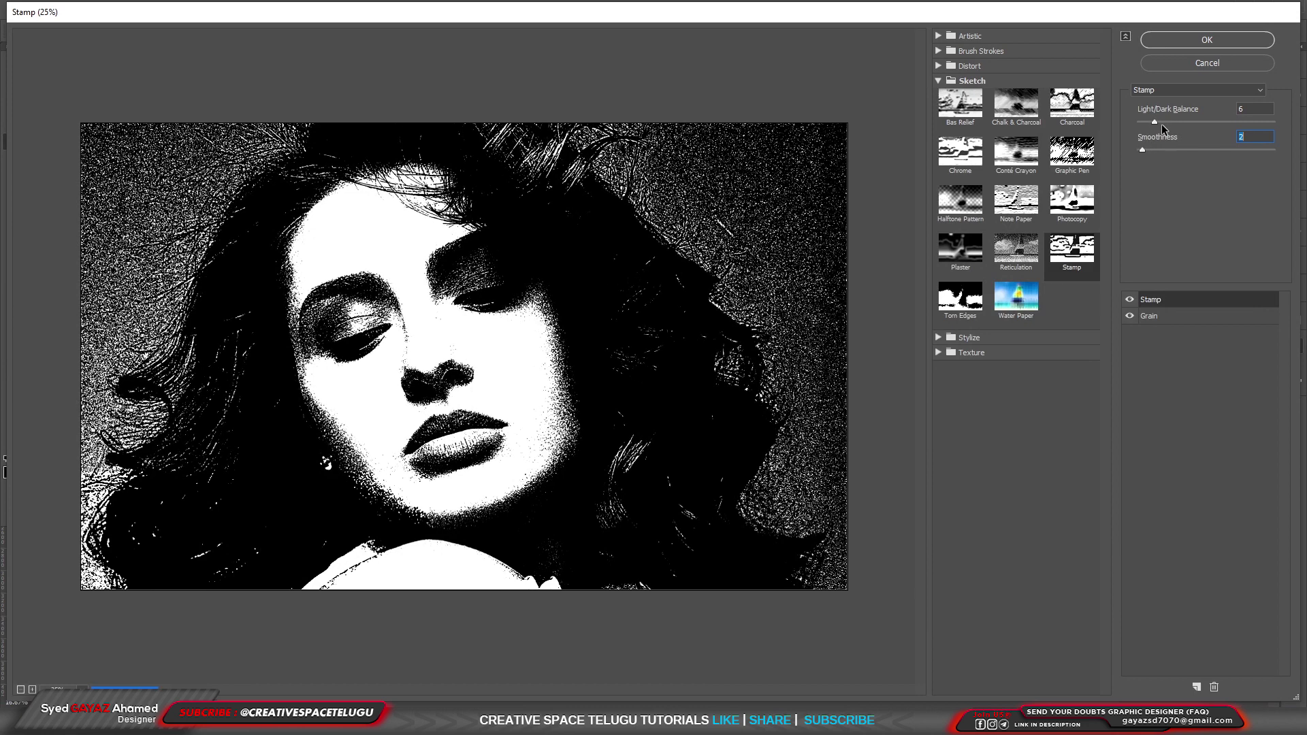
mouse_move(1155, 120)
mouse_down()
mouse_move(1137, 125)
mouse_move(1149, 125)
mouse_up()
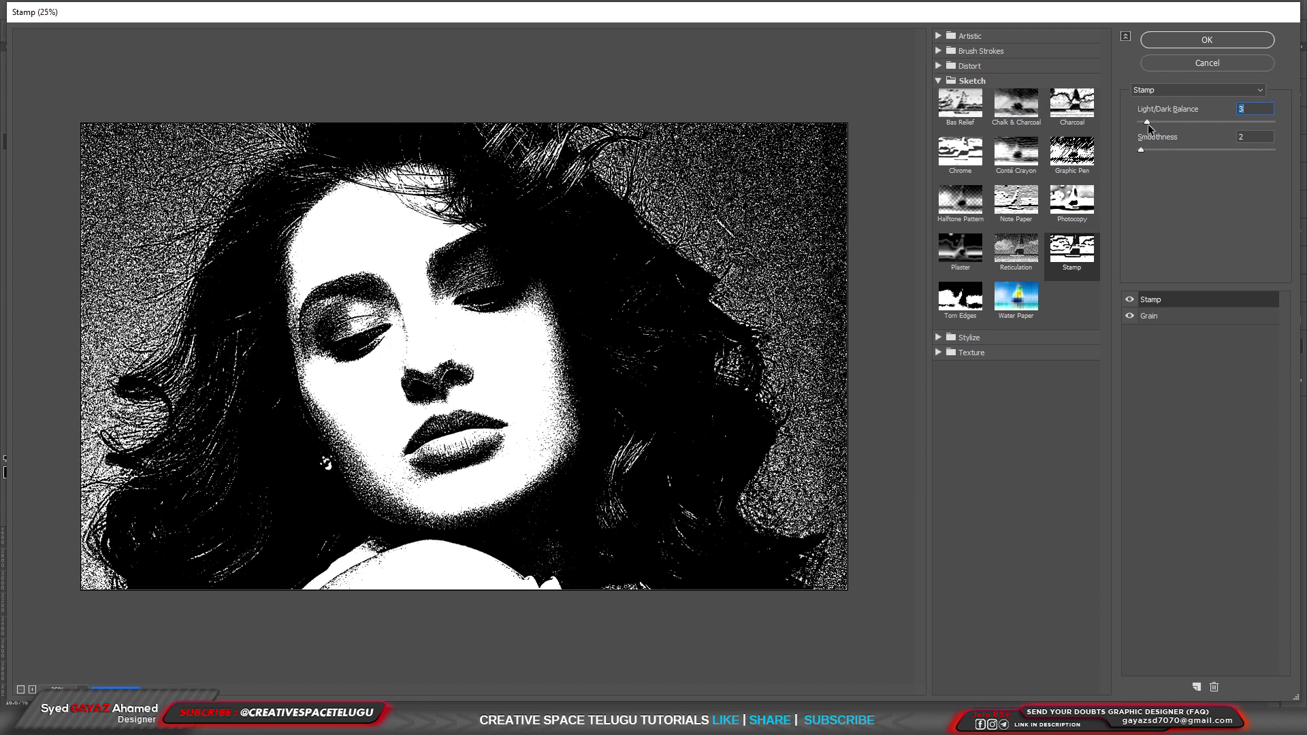
- Select the Grain effect beneath Stamp and set its contrast to 59
click(1176, 317)
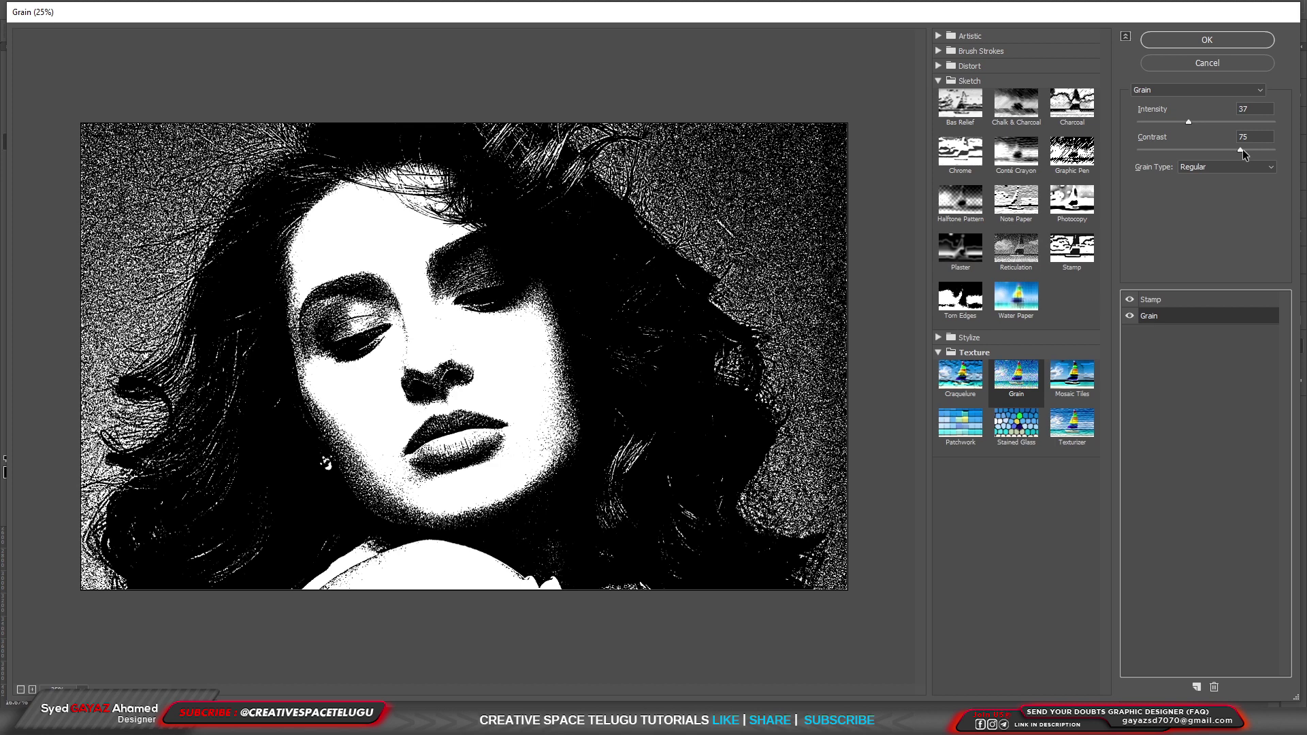
drag(1241, 149, 1212, 149)
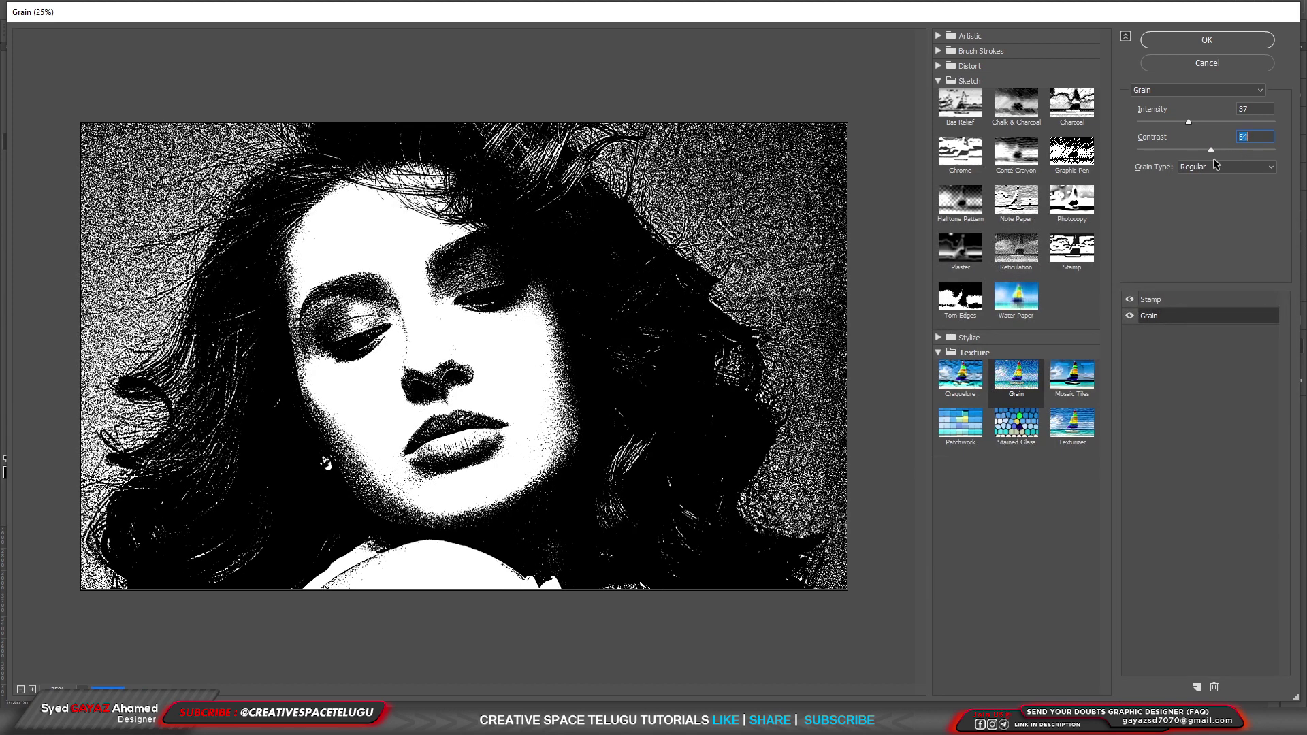
drag(1214, 158, 1220, 157)
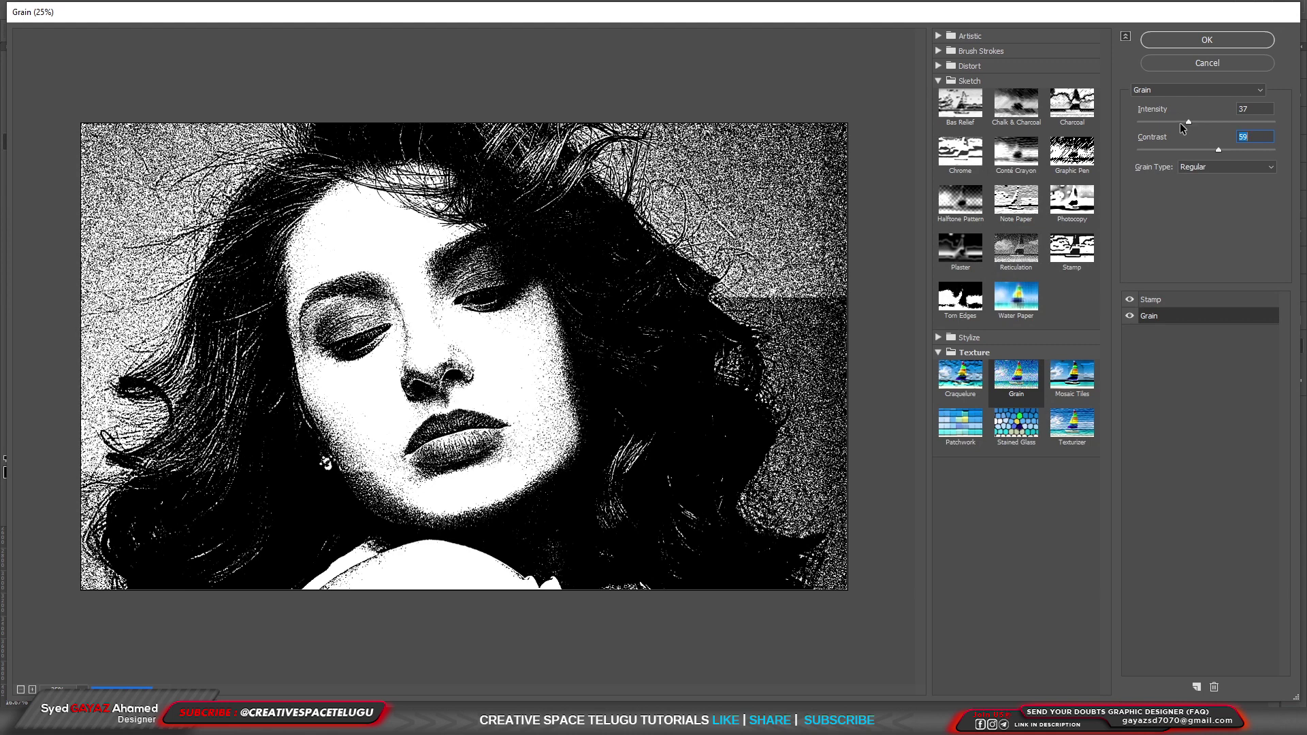
- Set the Grain effect's intensity to 55 and contrast to 41, and apply the combined Filter Gallery effects
mouse_move(1188, 123)
mouse_down()
mouse_move(1176, 123)
mouse_move(1213, 123)
mouse_up()
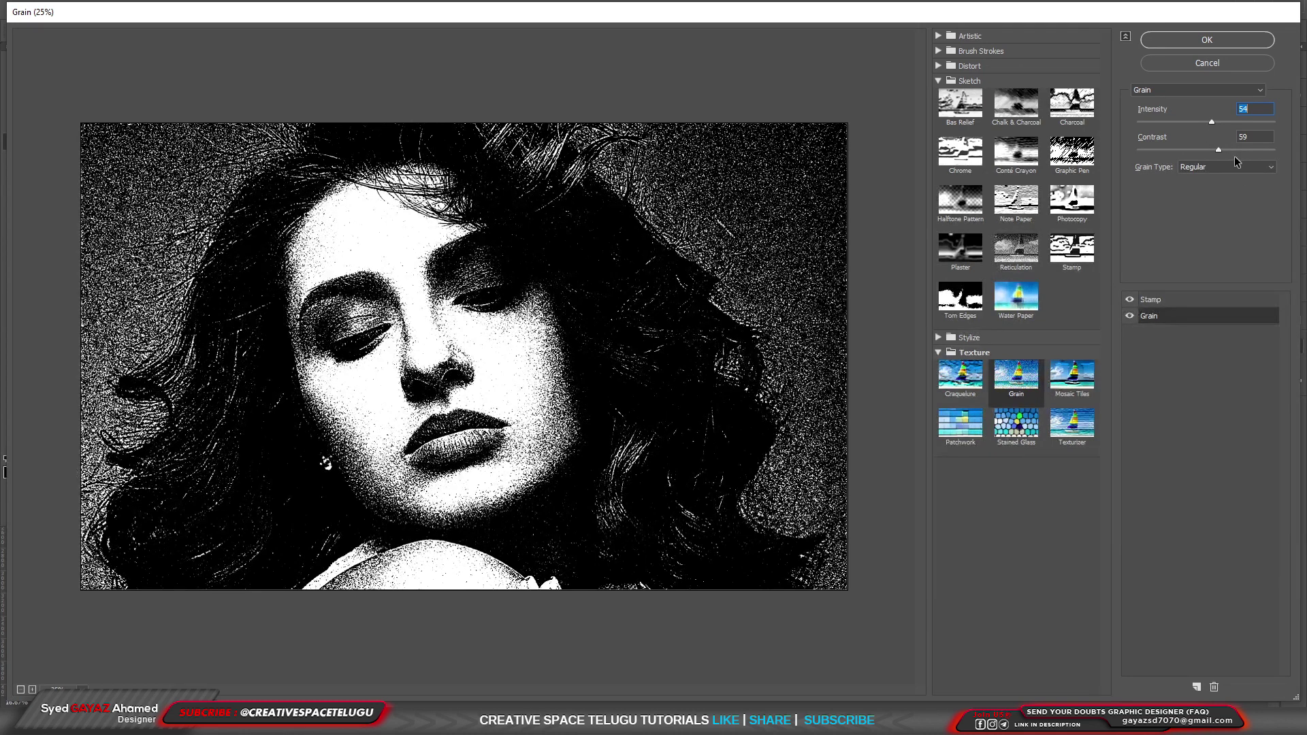
mouse_move(1218, 151)
mouse_down()
mouse_move(1193, 152)
mouse_move(1258, 148)
mouse_move(1167, 151)
mouse_move(1193, 152)
mouse_up()
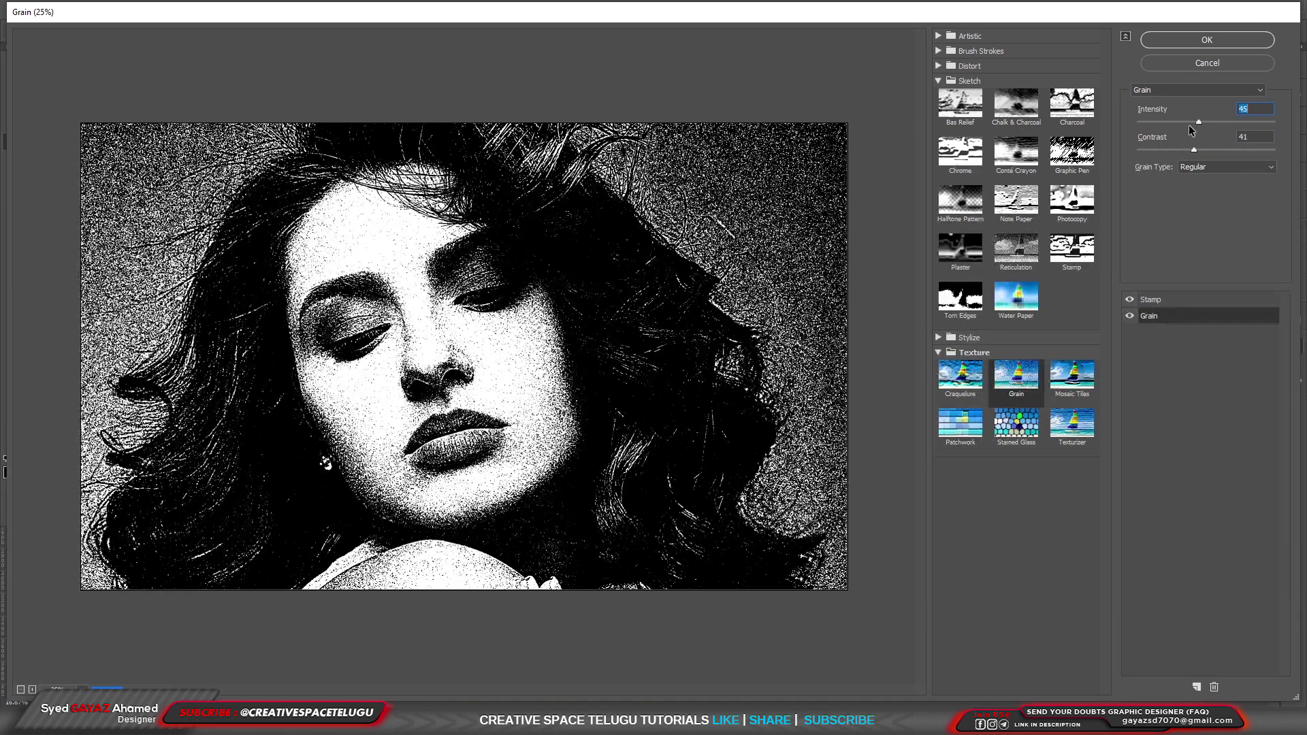
mouse_move(1190, 123)
mouse_down()
mouse_move(1249, 123)
mouse_move(1215, 129)
mouse_up()
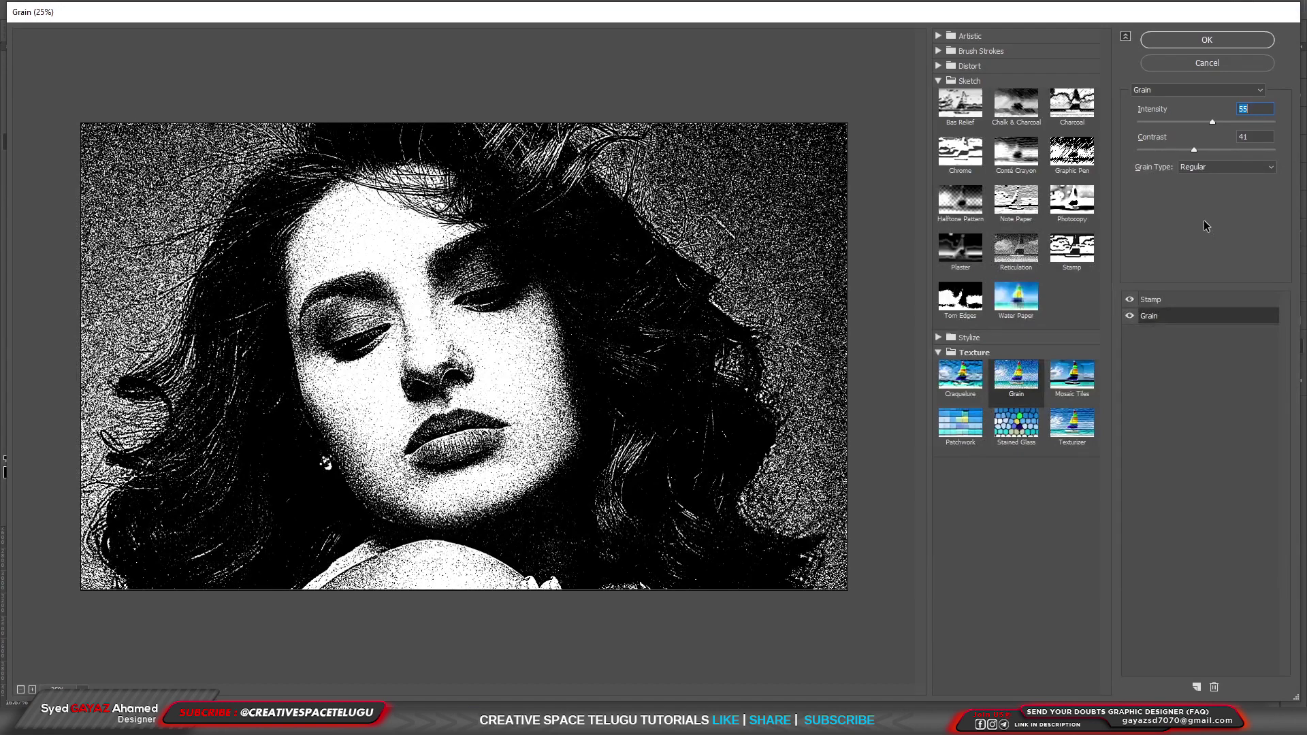
click(1220, 43)
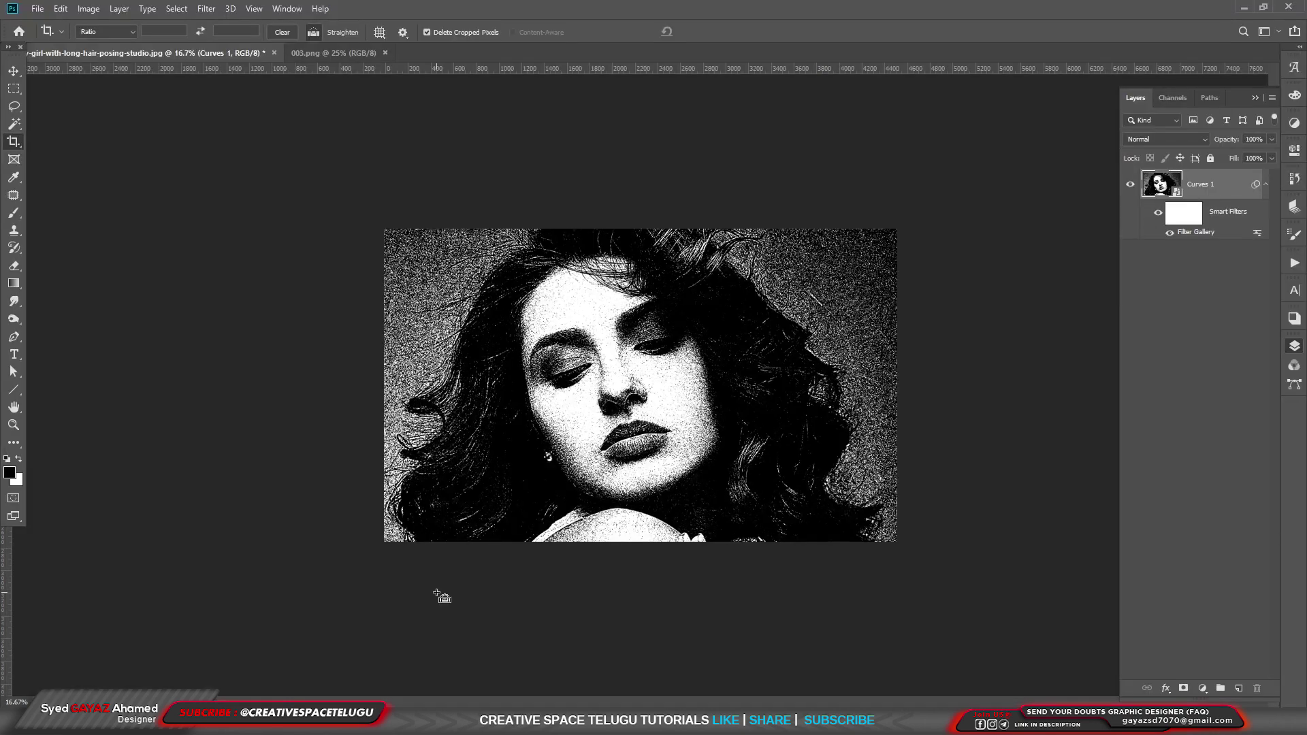
- Add a Gradient Map adjustment layer above the filtered portrait and open its gradient for editing
key(ctrl+plus)
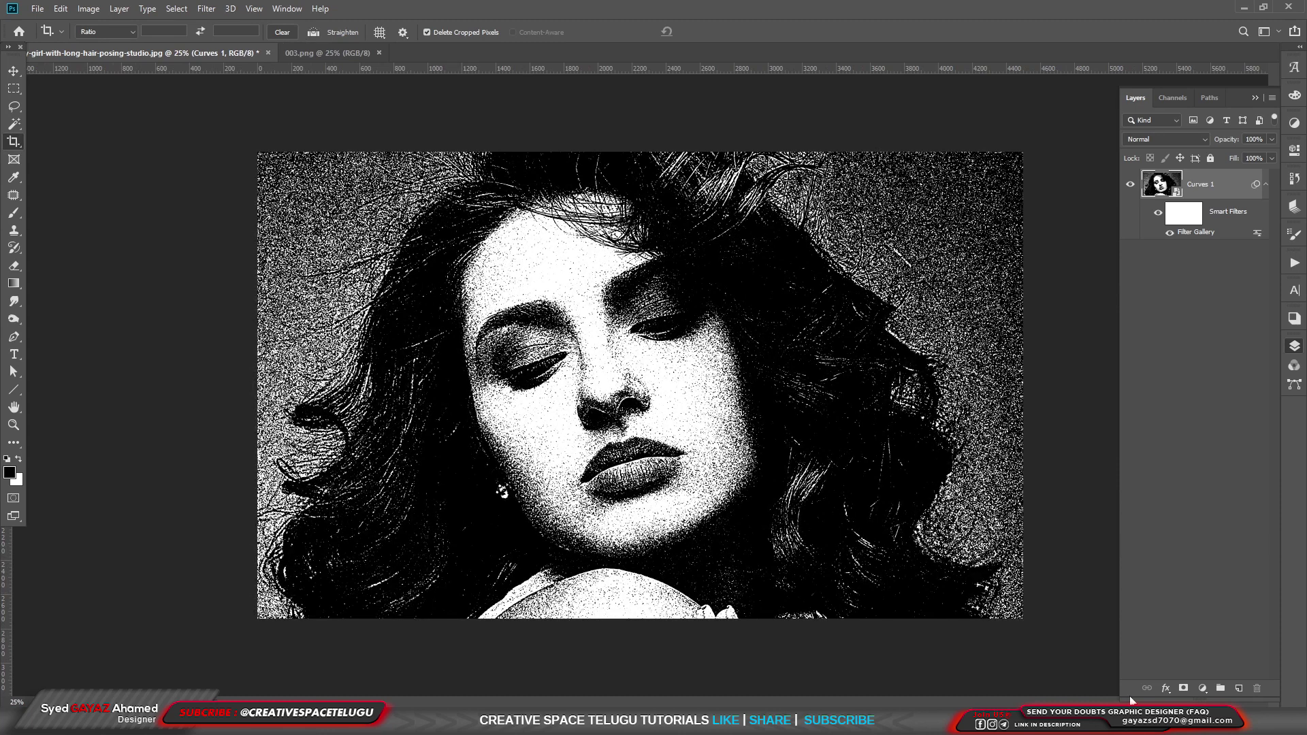
click(1203, 689)
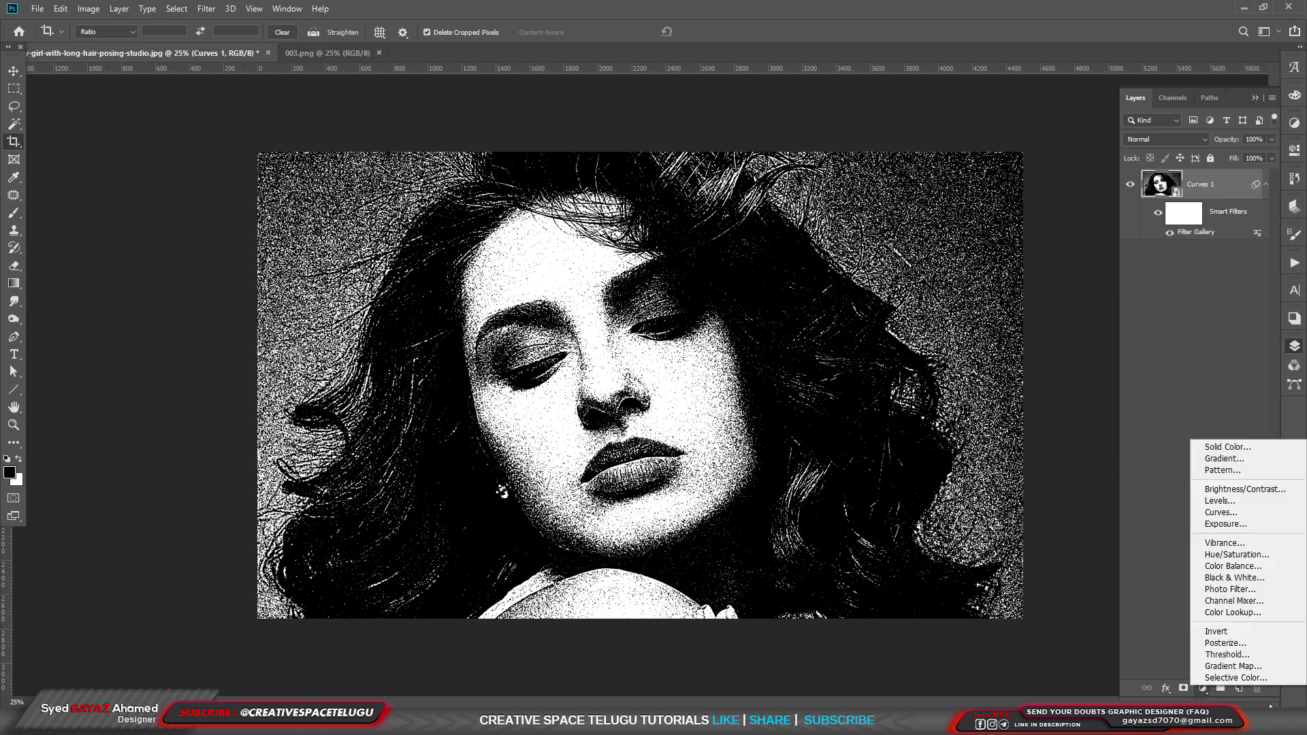
click(1231, 666)
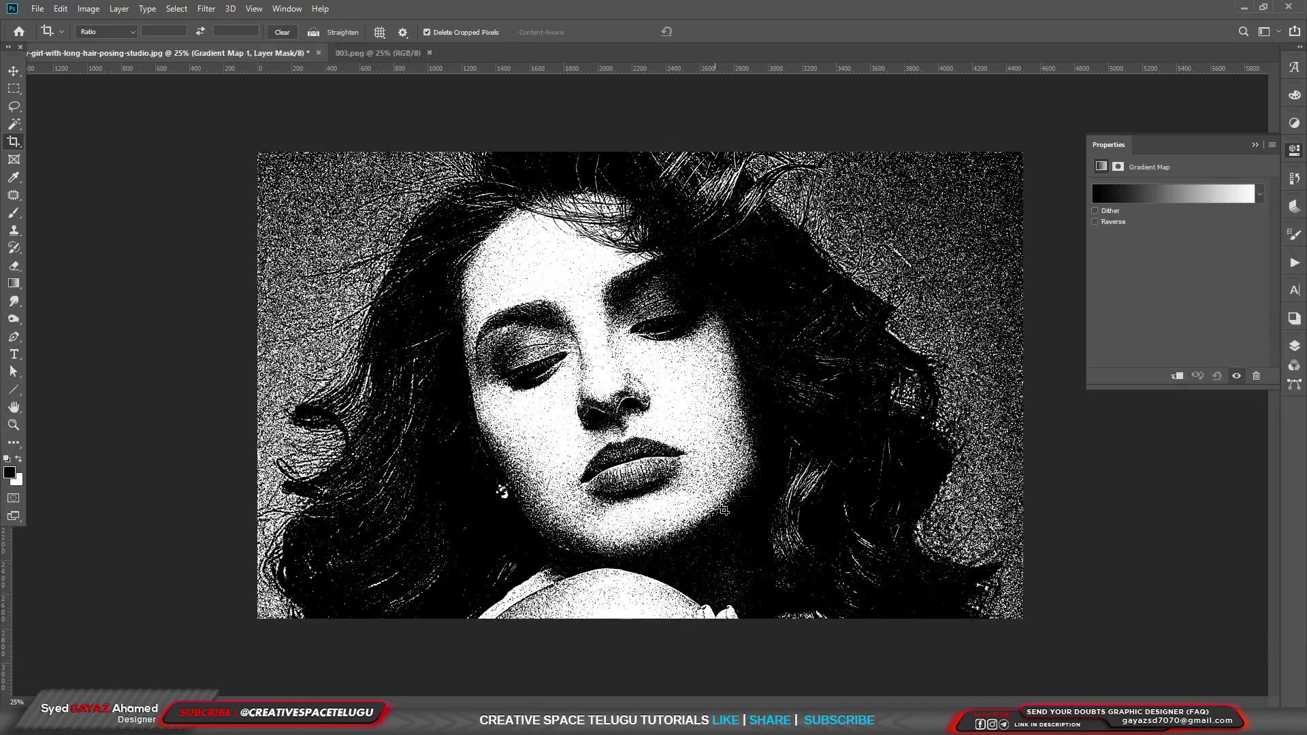
click(1109, 196)
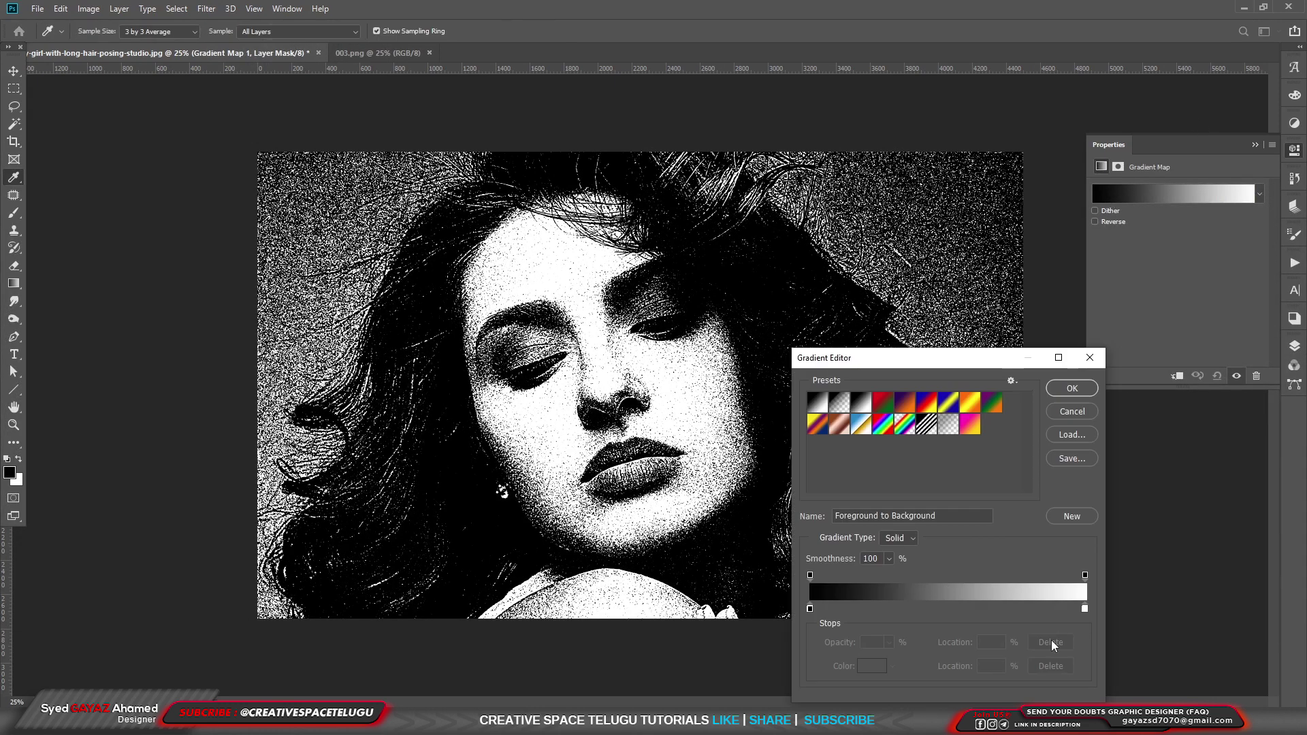
- Recolor the gradient's white stop, sampling several hues and settling on yellow ffde00
double_click(1085, 609)
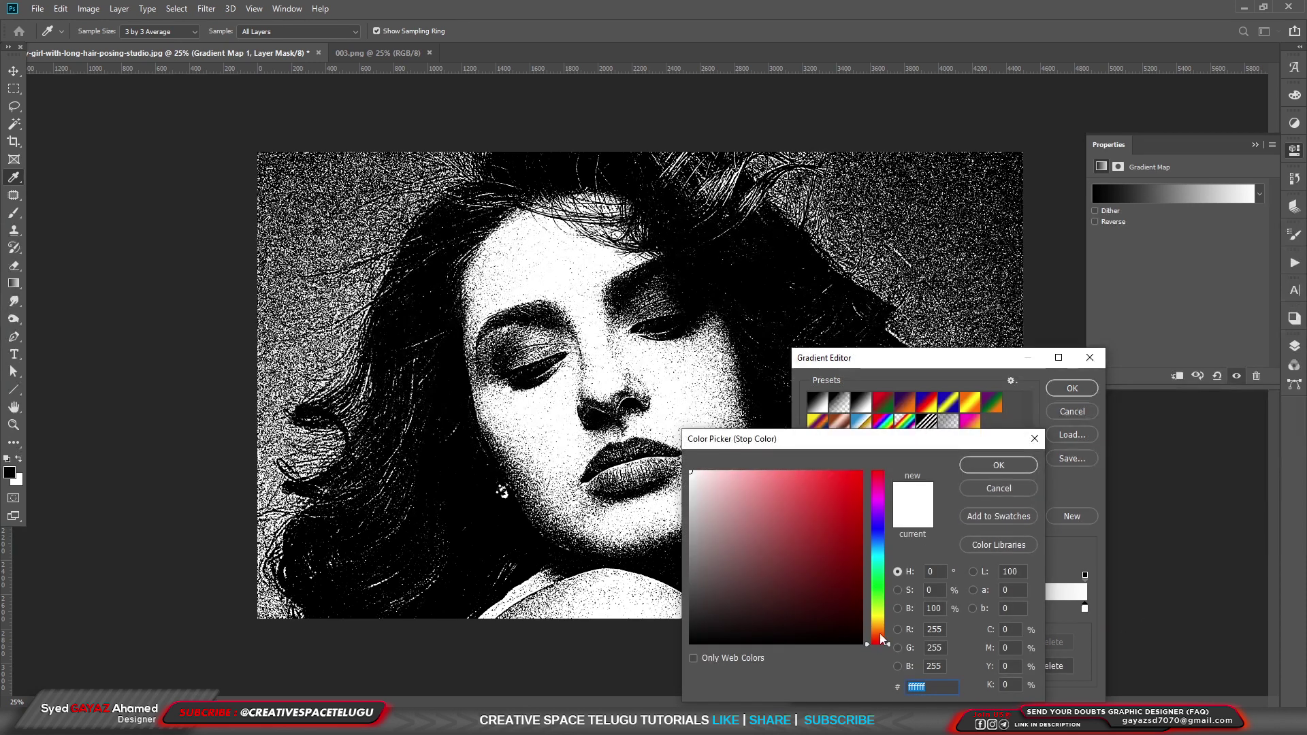
drag(882, 640, 882, 619)
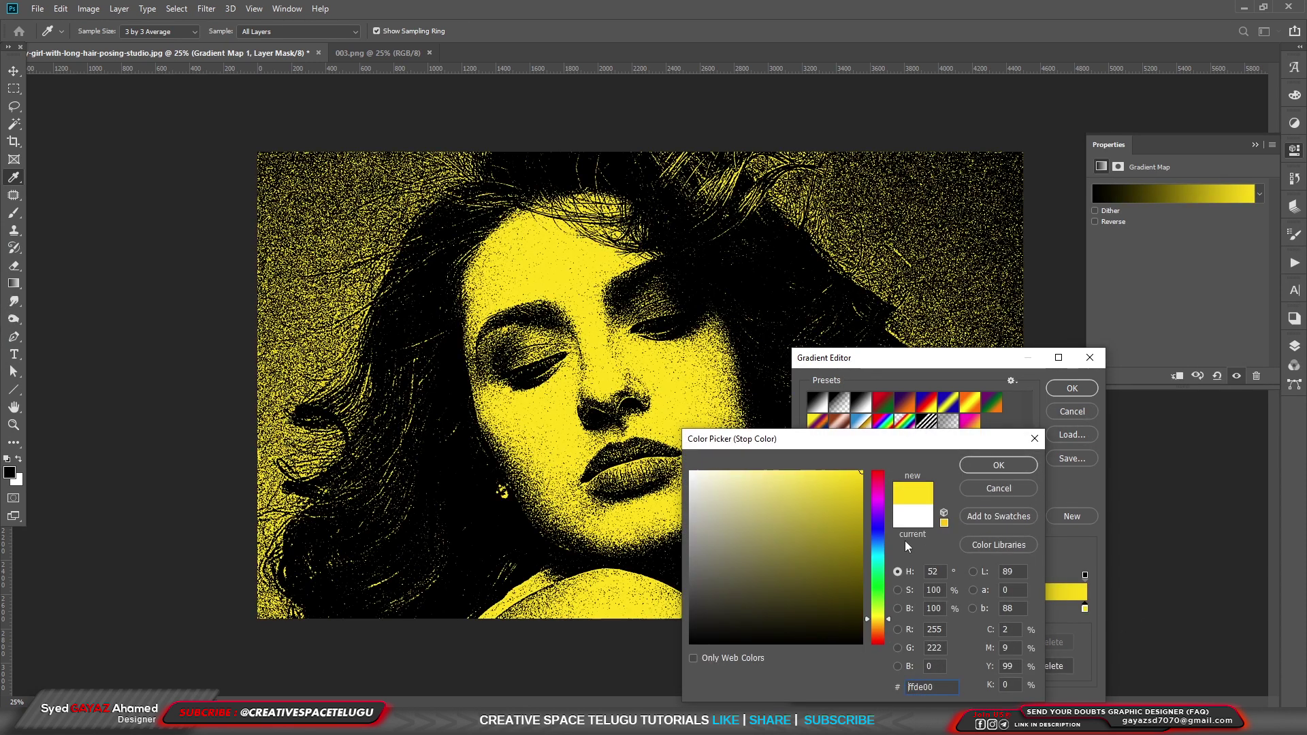
click(889, 620)
mouse_move(890, 621)
mouse_down()
mouse_move(889, 607)
mouse_move(889, 619)
mouse_up()
click(878, 538)
drag(878, 537, 882, 503)
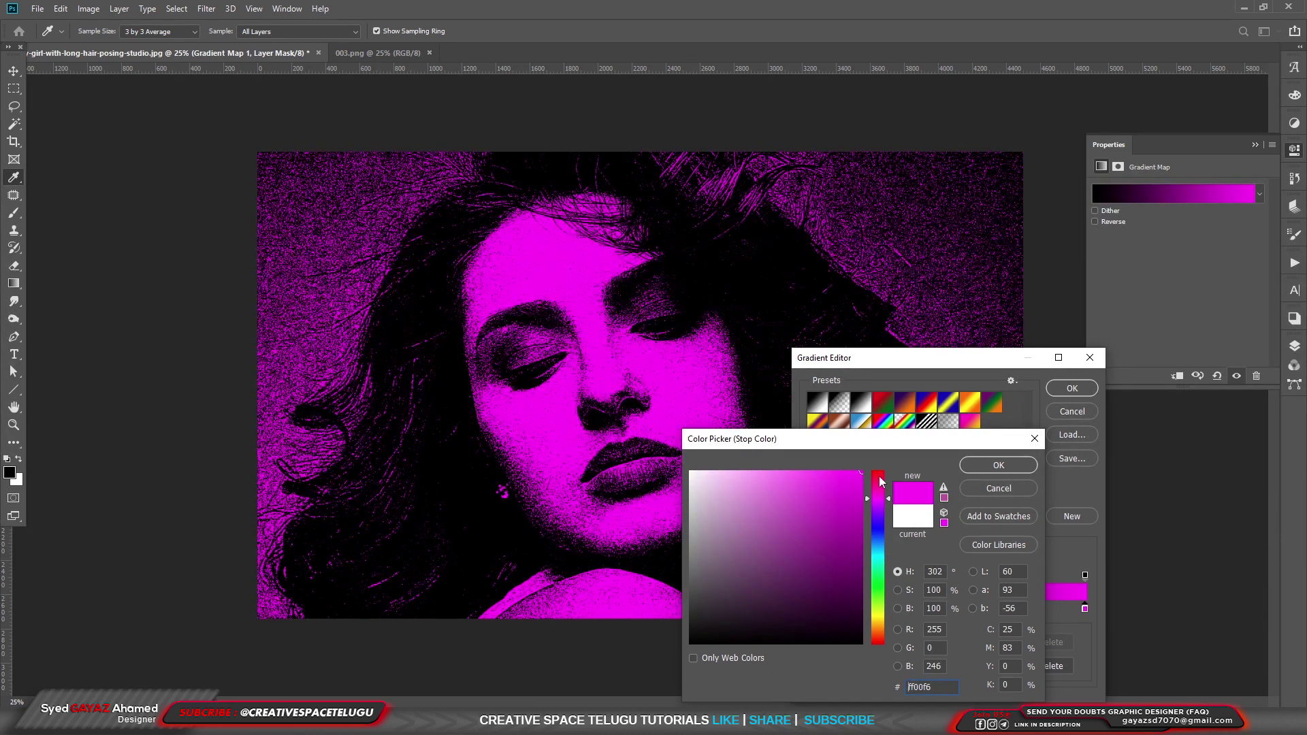
click(880, 476)
click(887, 576)
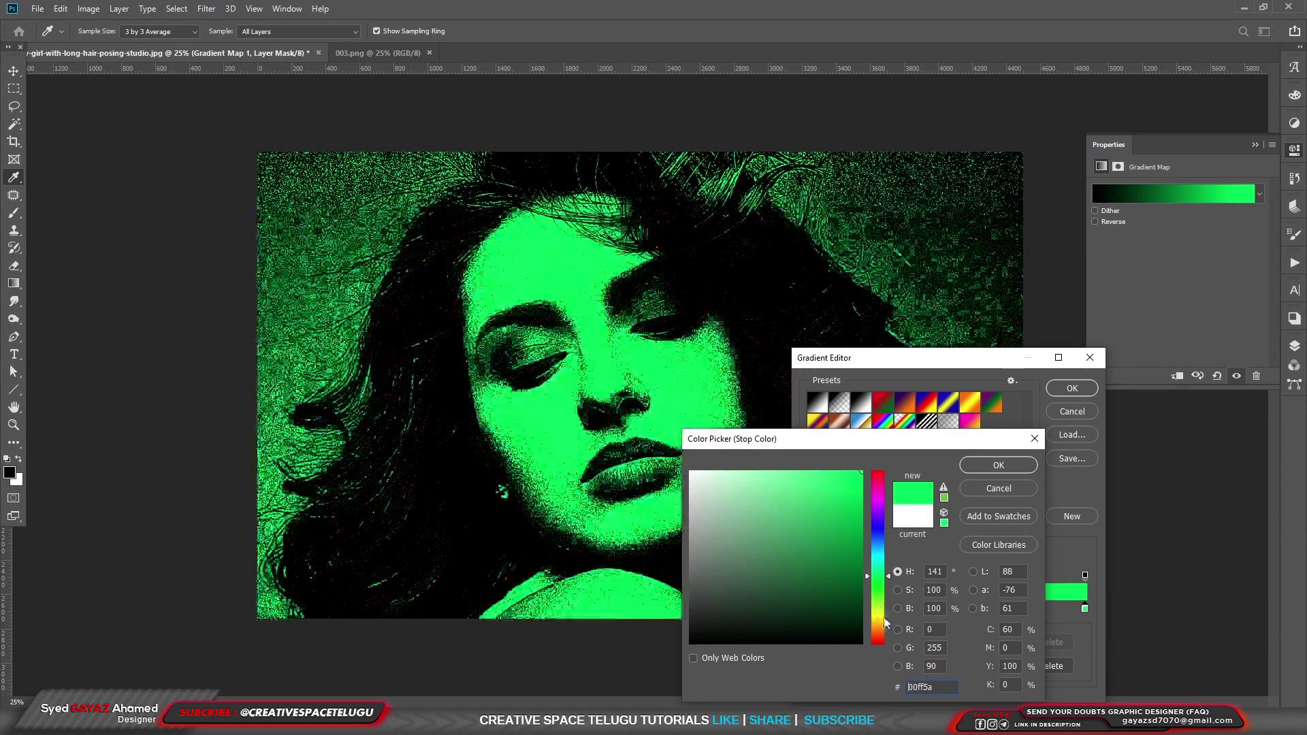
click(884, 610)
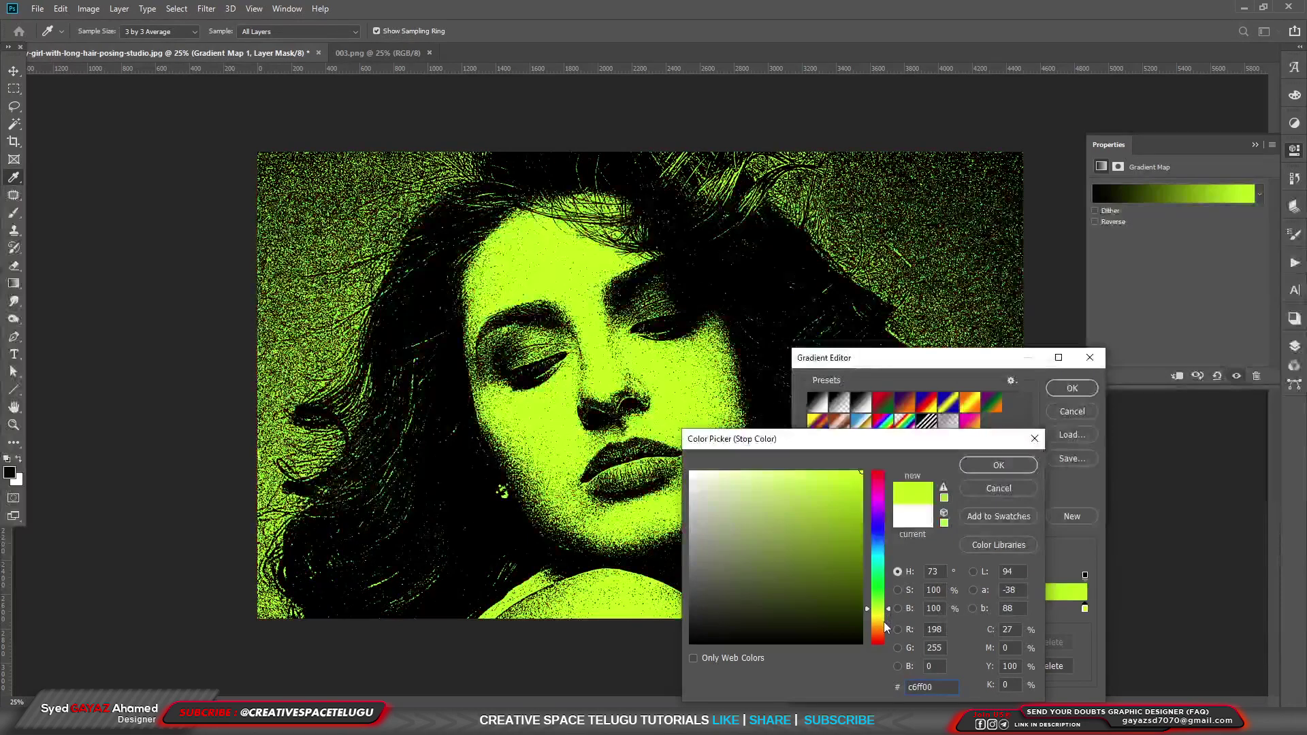
click(880, 619)
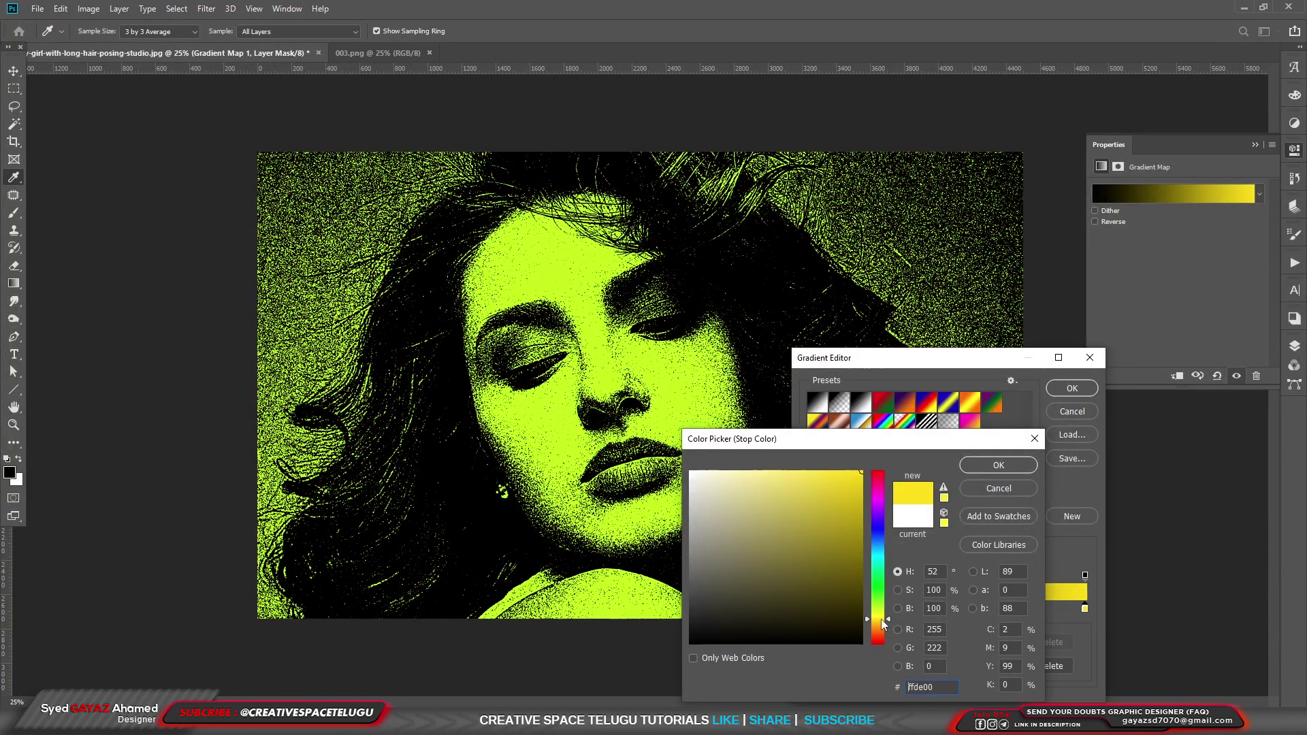
click(998, 466)
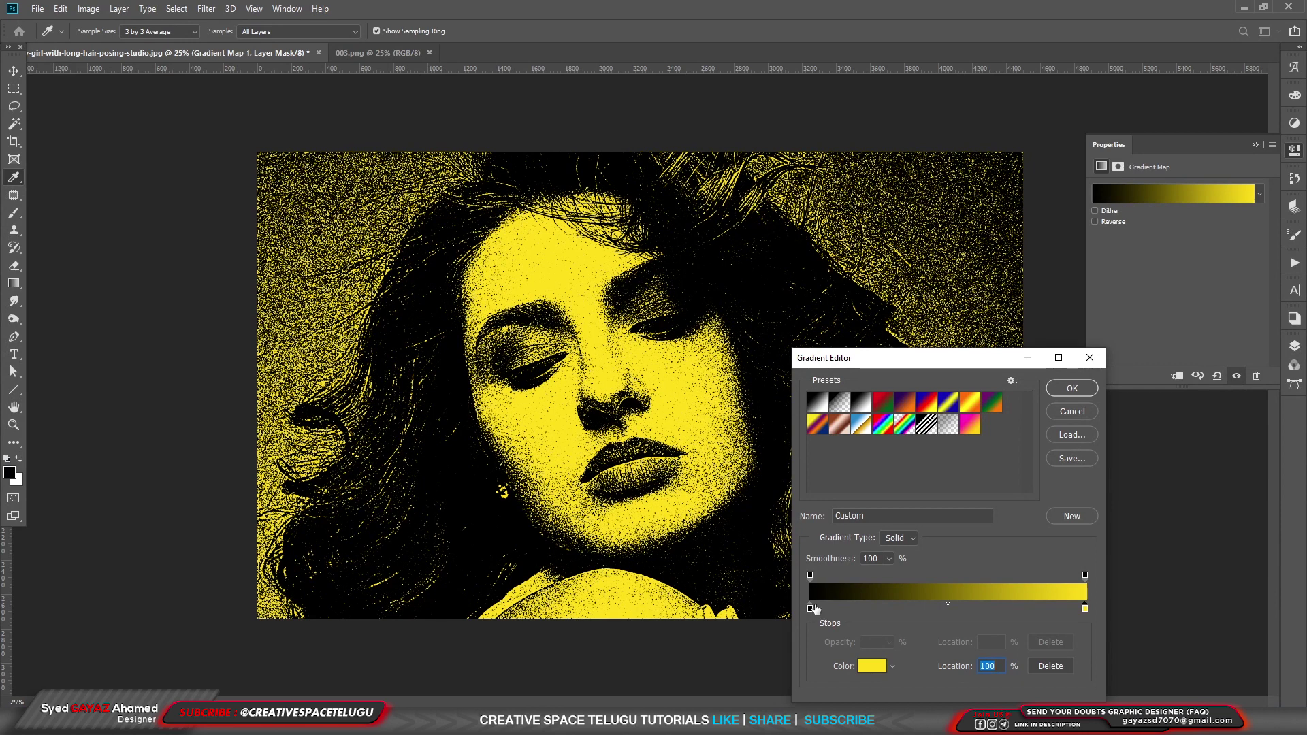
- Try red, brownish red, white and salmon shades on the gradient's black stop
double_click(812, 607)
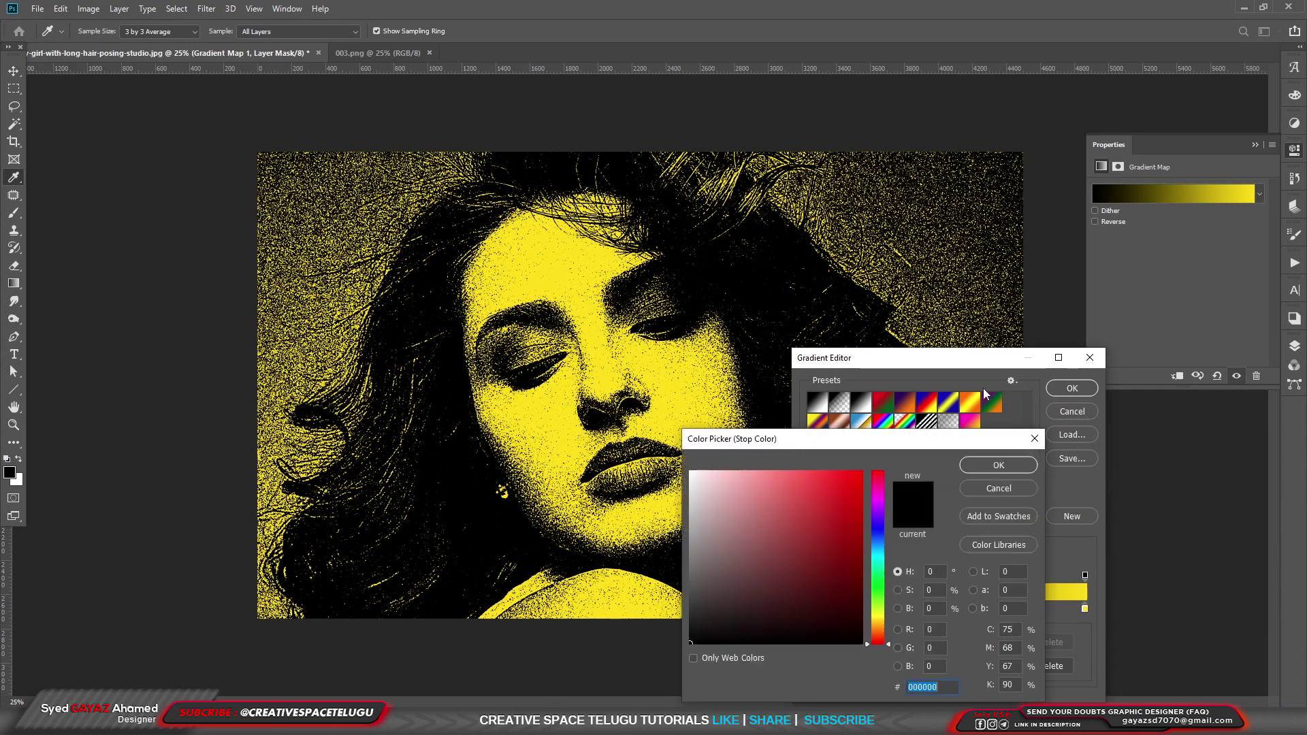
click(856, 492)
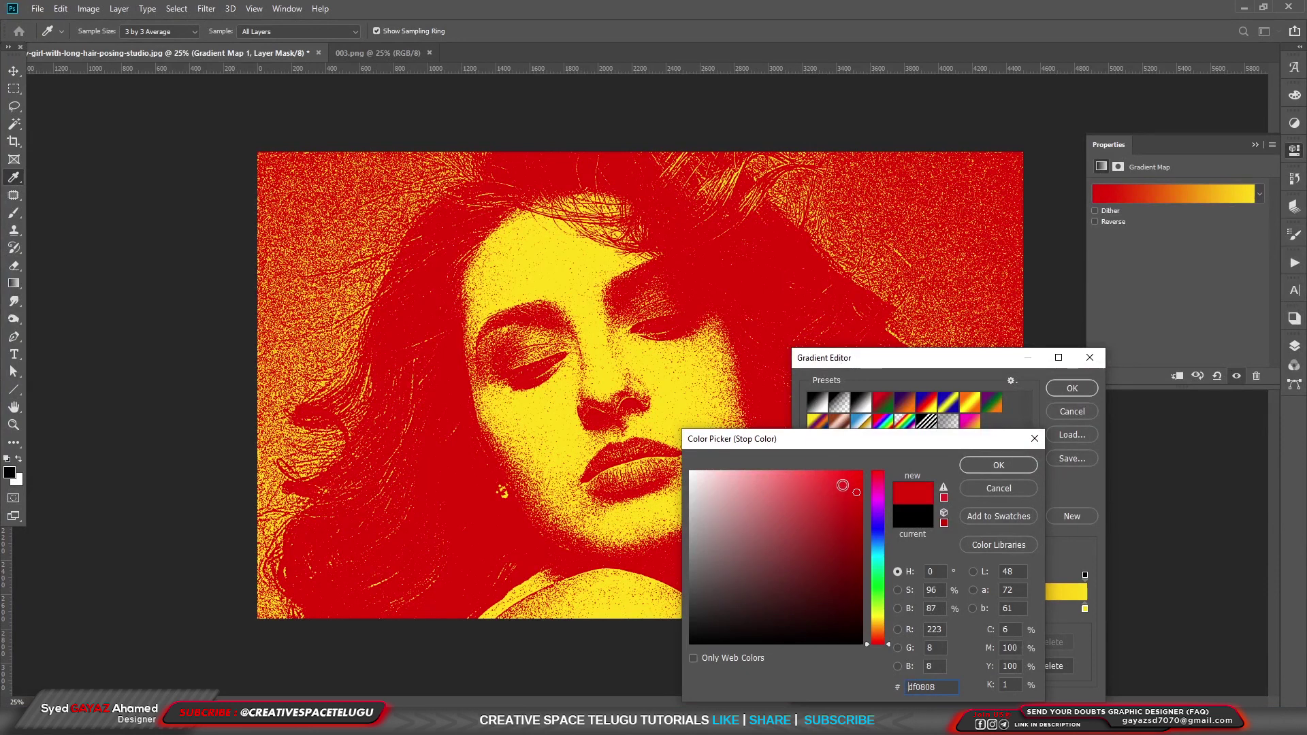
click(794, 534)
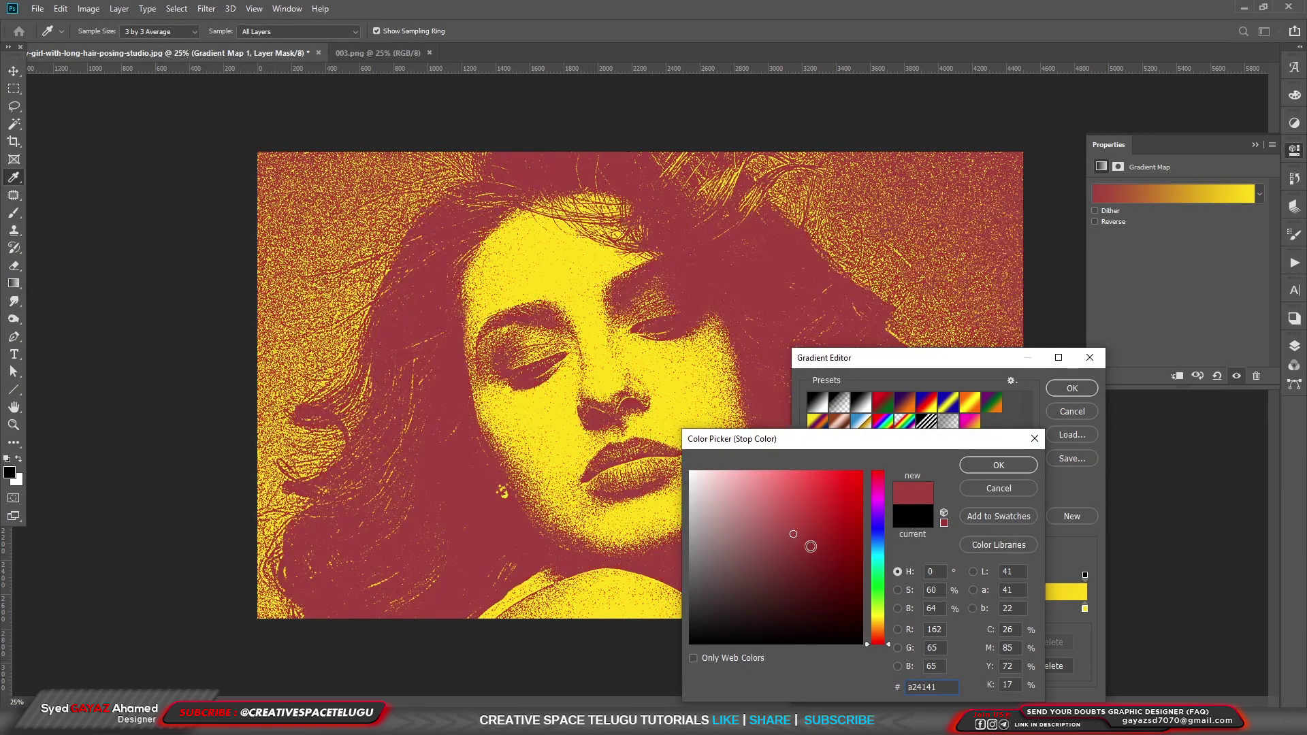
click(789, 556)
click(698, 487)
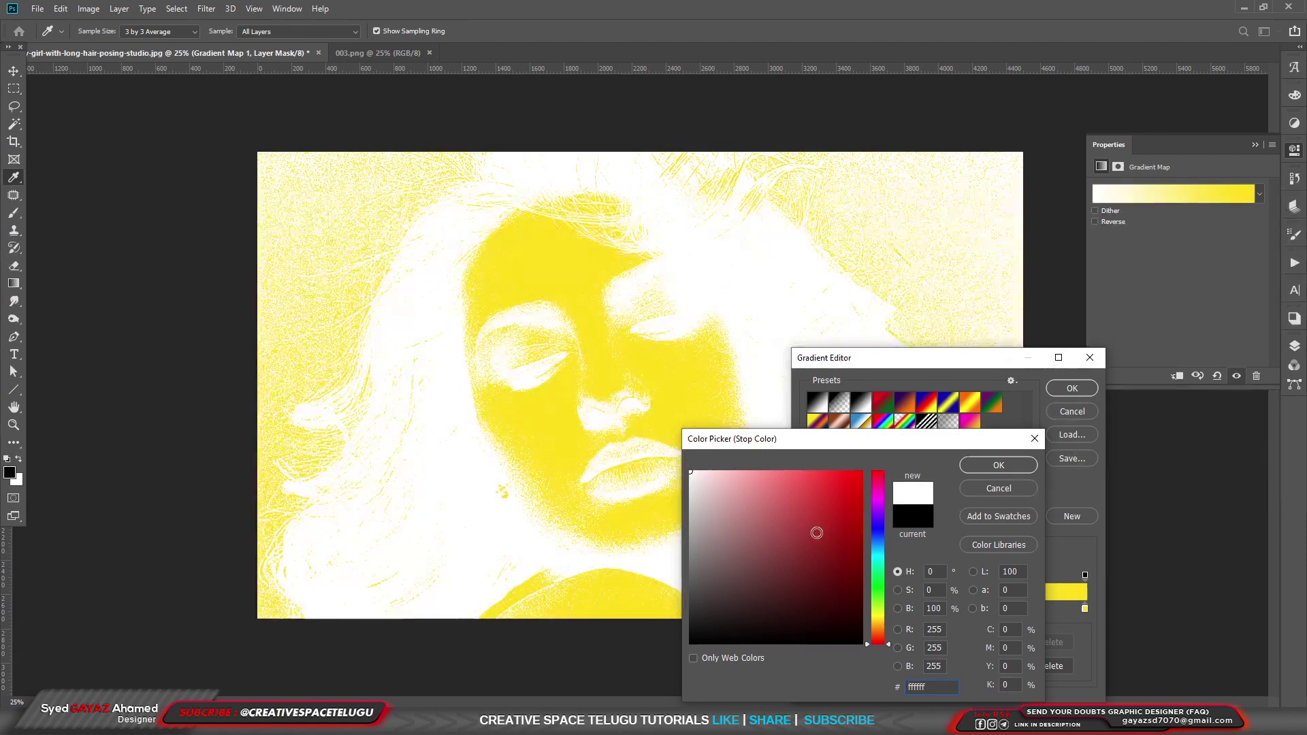
click(817, 542)
click(810, 547)
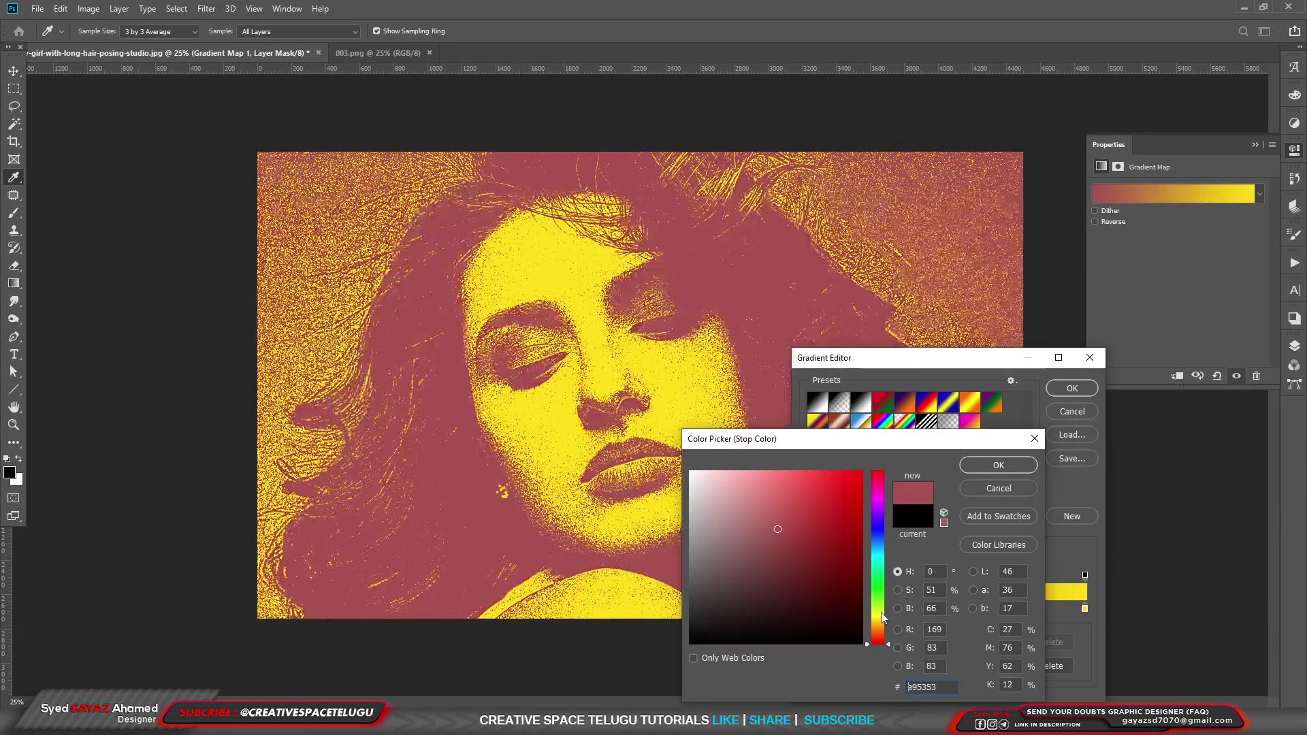
drag(880, 643, 881, 623)
mouse_move(811, 547)
mouse_down()
mouse_move(859, 528)
mouse_move(837, 573)
mouse_move(884, 569)
mouse_move(883, 604)
mouse_move(883, 473)
mouse_move(886, 640)
mouse_up()
click(798, 474)
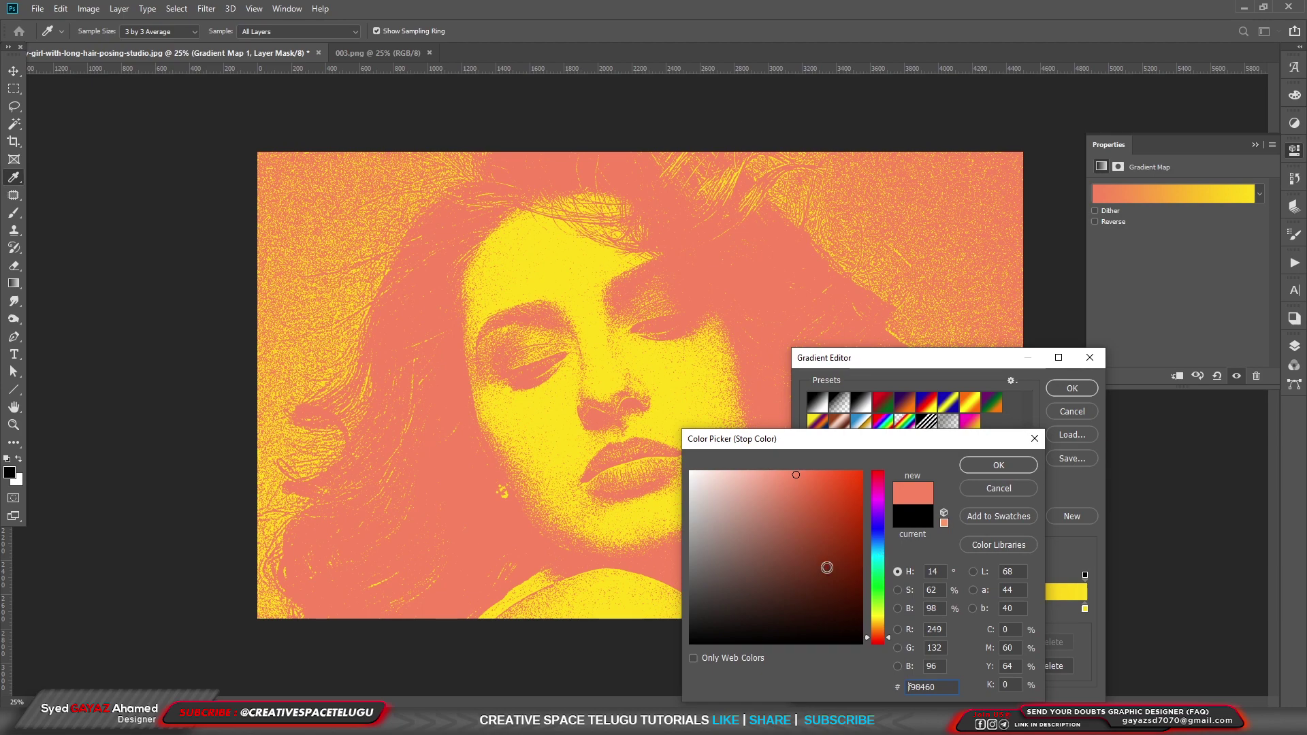
- Set the gradient's dark stop to black (000000) and accept the edited gradient
drag(828, 562, 863, 643)
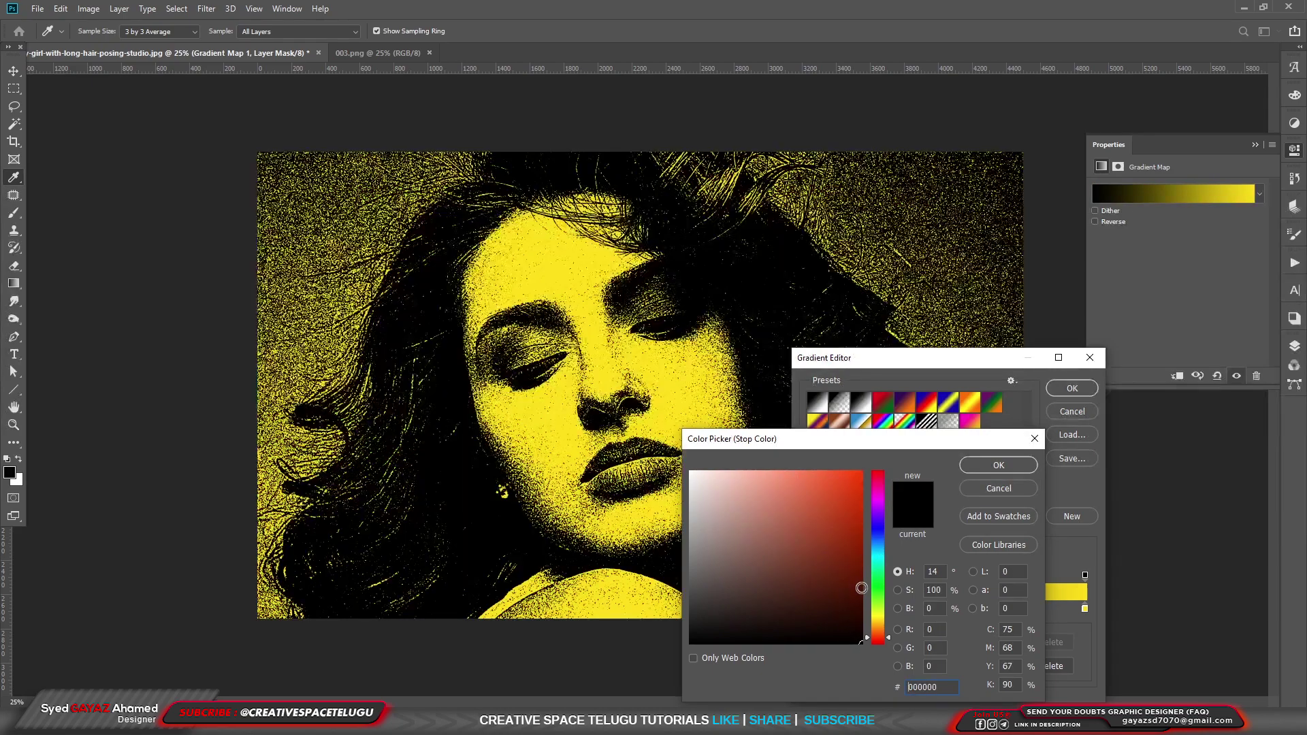
click(984, 467)
click(1064, 390)
key(c)
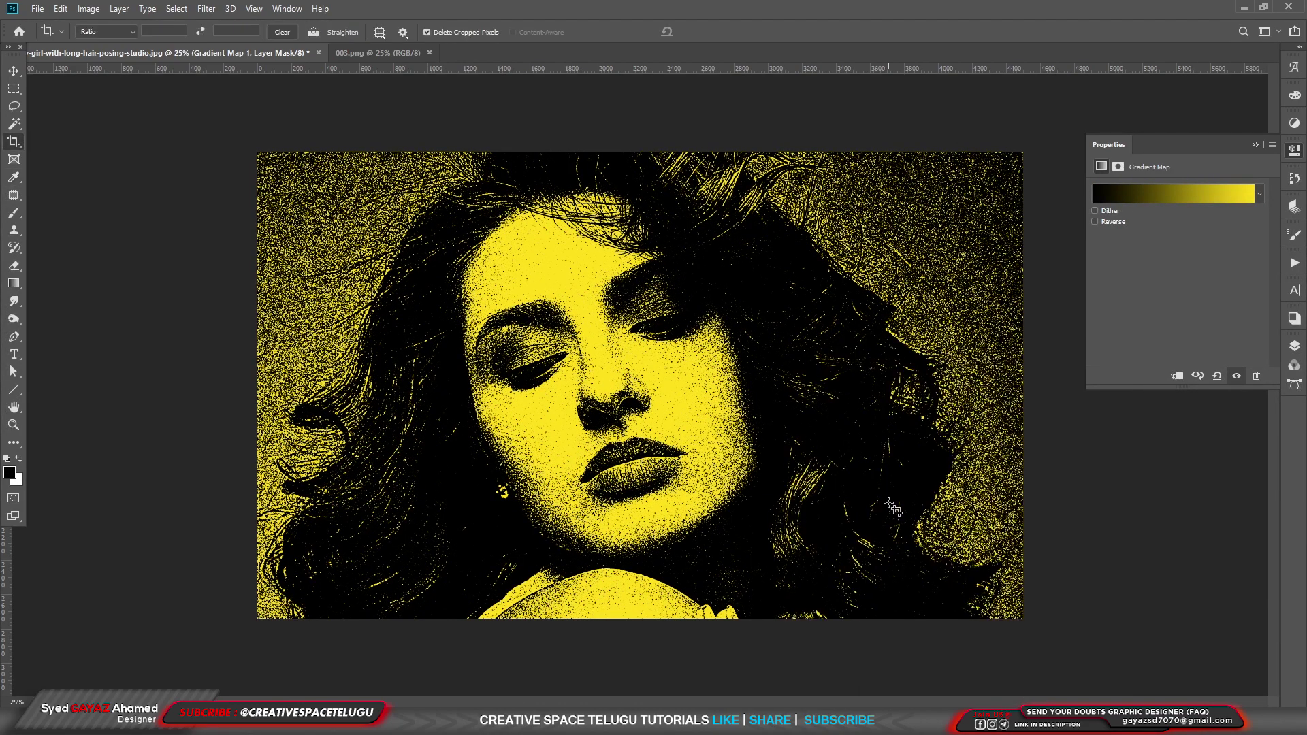
- Copy the dark grain texture from 003.png into the portrait document as a new top layer
click(385, 58)
key(v)
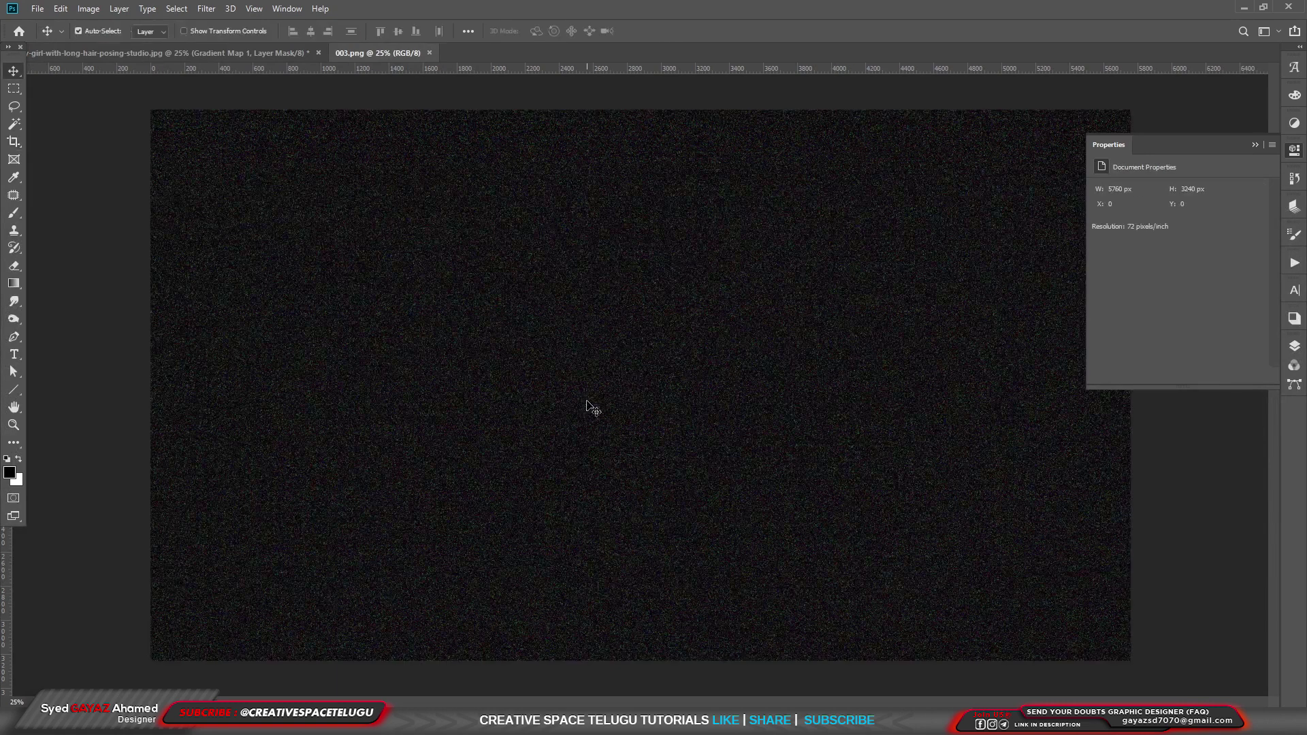
drag(211, 71, 695, 399)
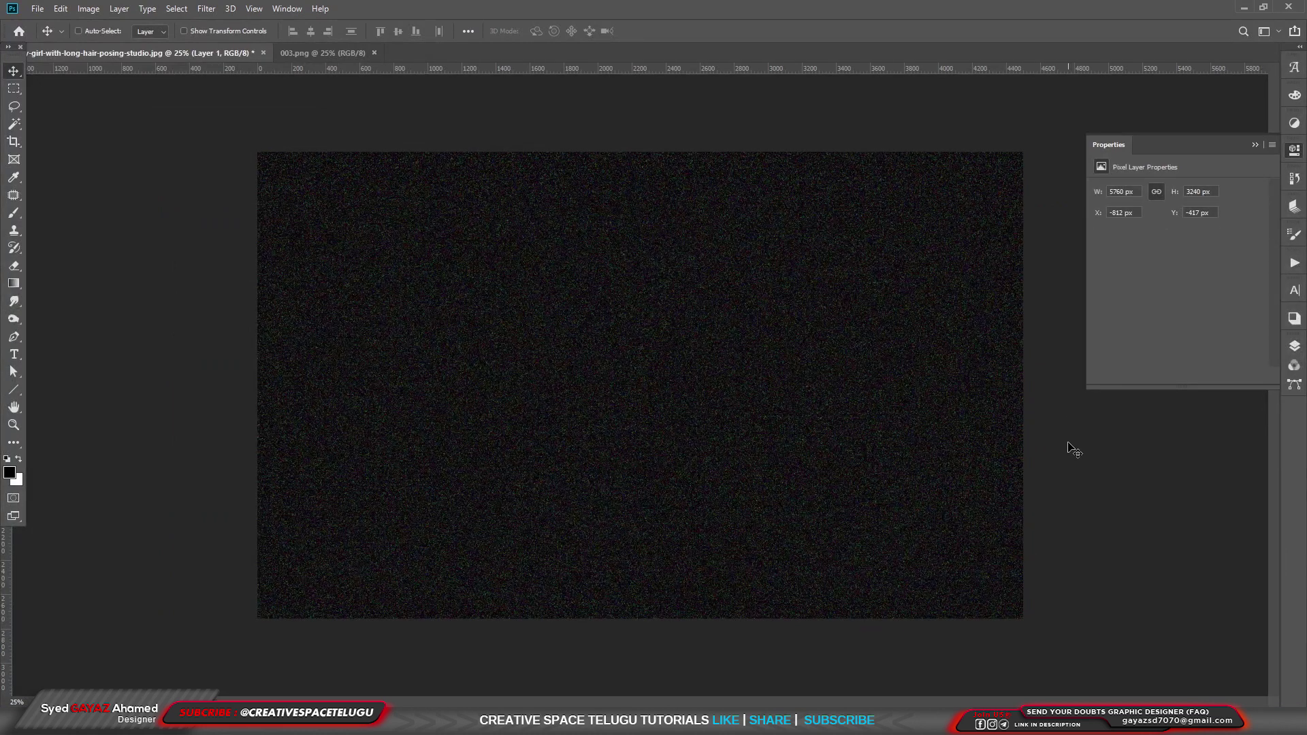
- Scale the texture layer to about 87.85% and position it so it covers the whole canvas
key(ctrl+t)
drag(1100, 443, 1014, 438)
drag(568, 352, 597, 397)
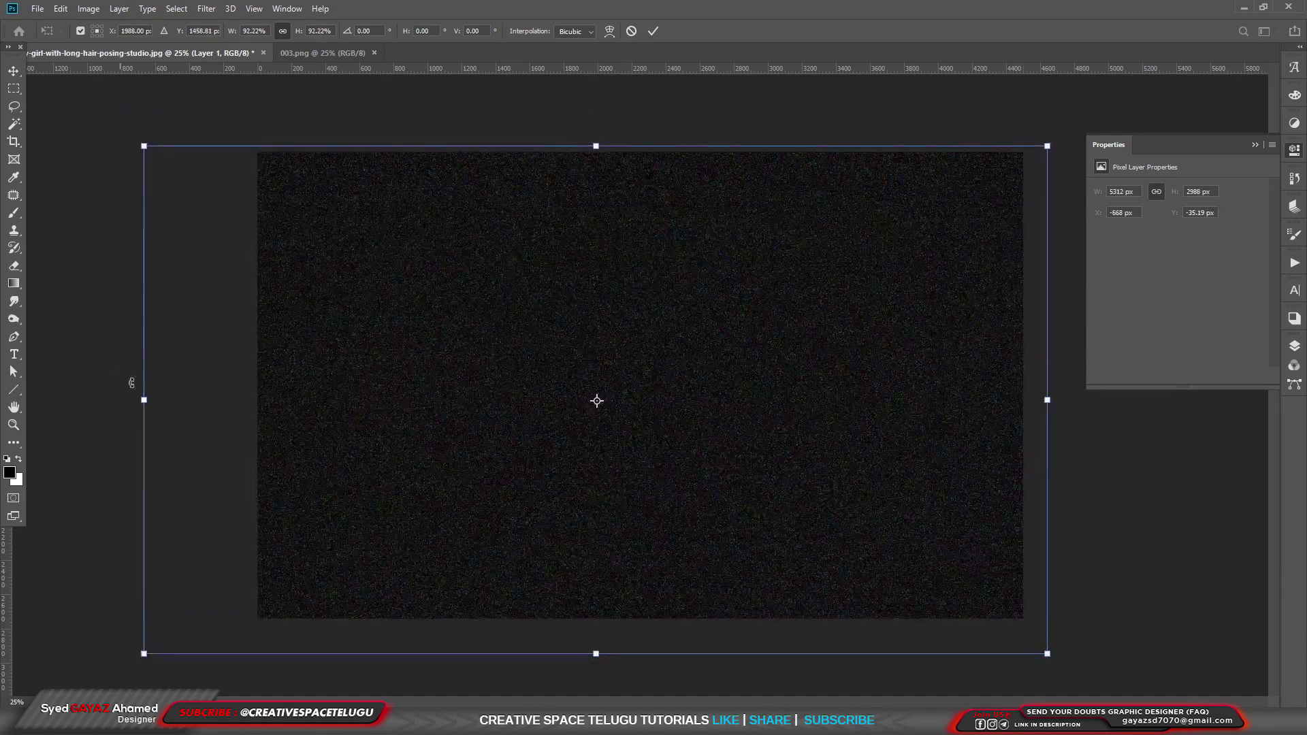
drag(146, 398, 188, 398)
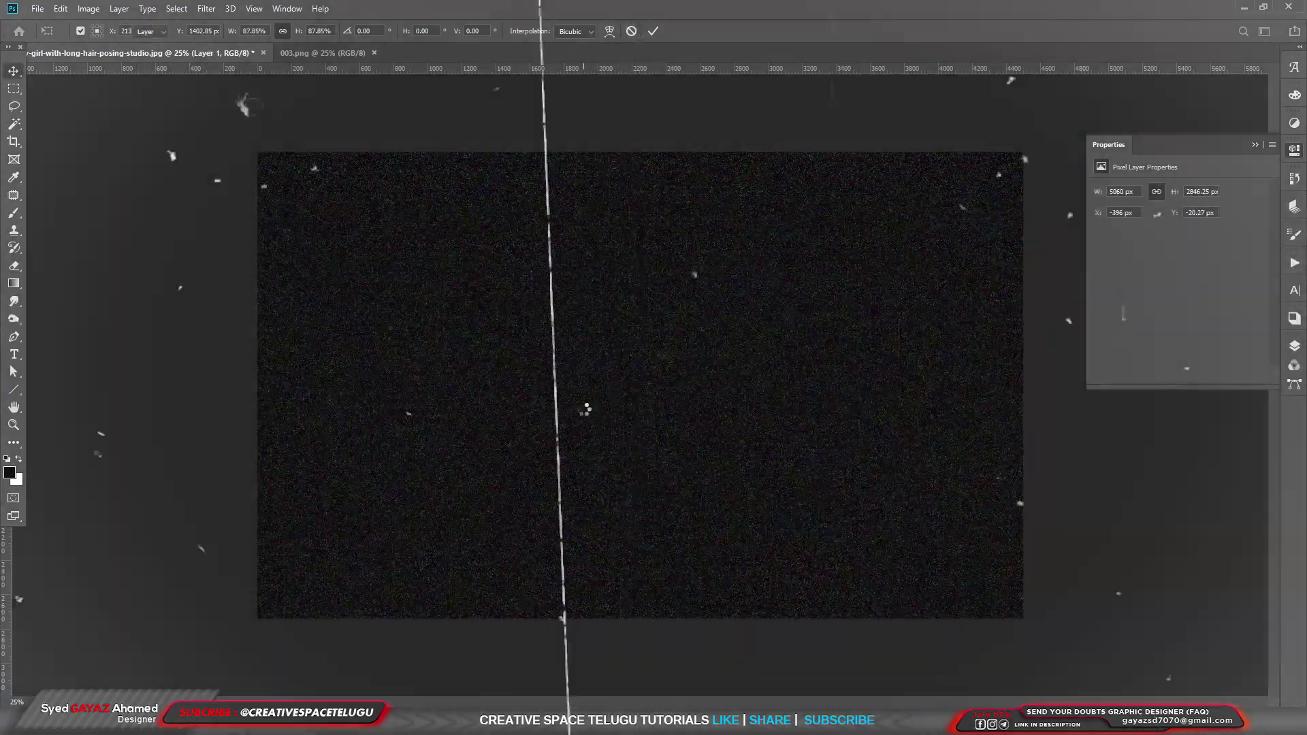
key(Return)
- Set the texture layer's blend mode to Linear Dodge (Add)
click(1295, 346)
click(1165, 139)
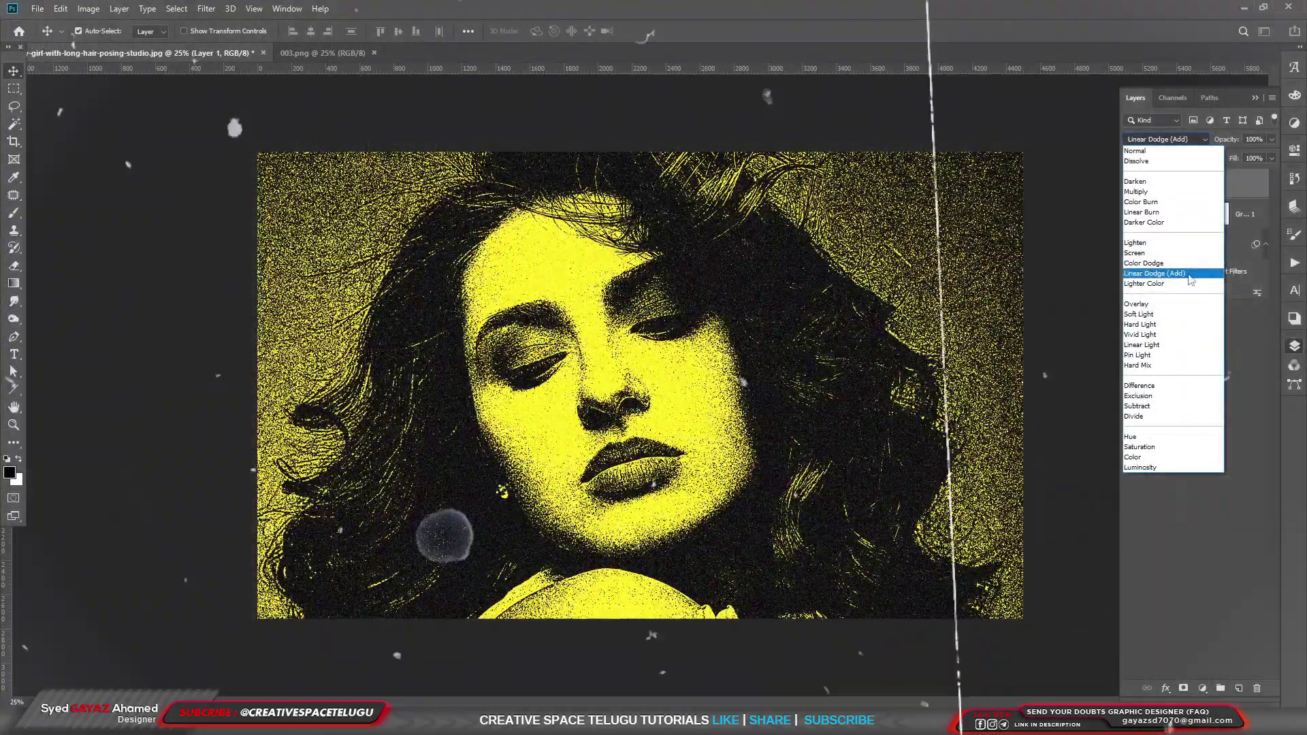
click(1190, 274)
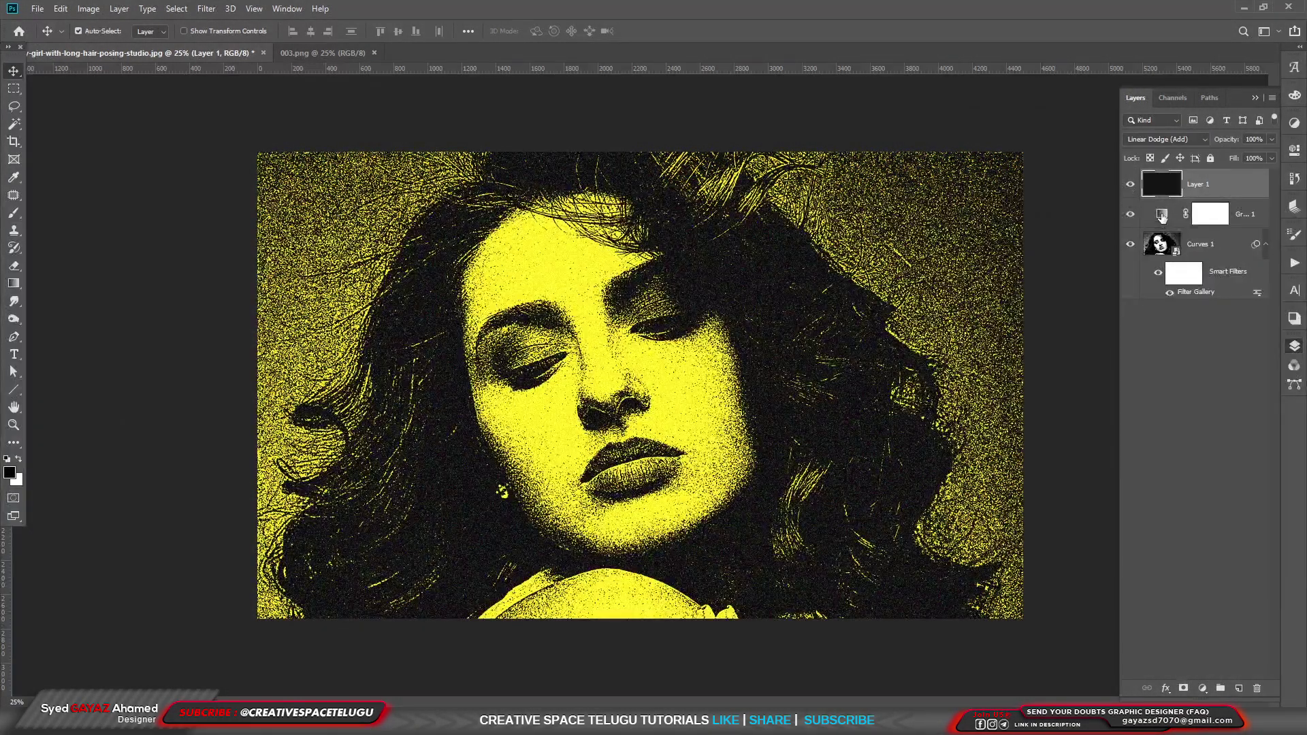
- Change the Gradient Map's yellow stop to golden ffc000 and accept the gradient
double_click(1162, 215)
click(1228, 190)
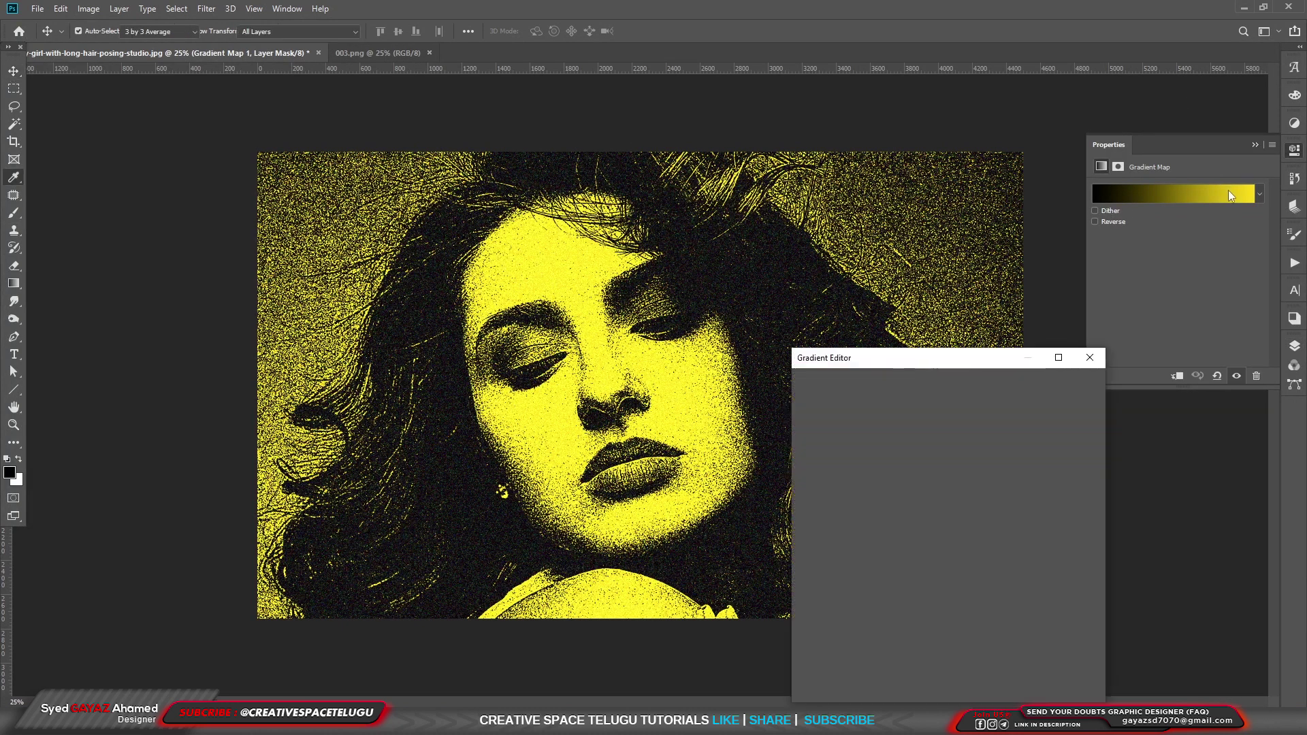
click(1085, 608)
double_click(1085, 608)
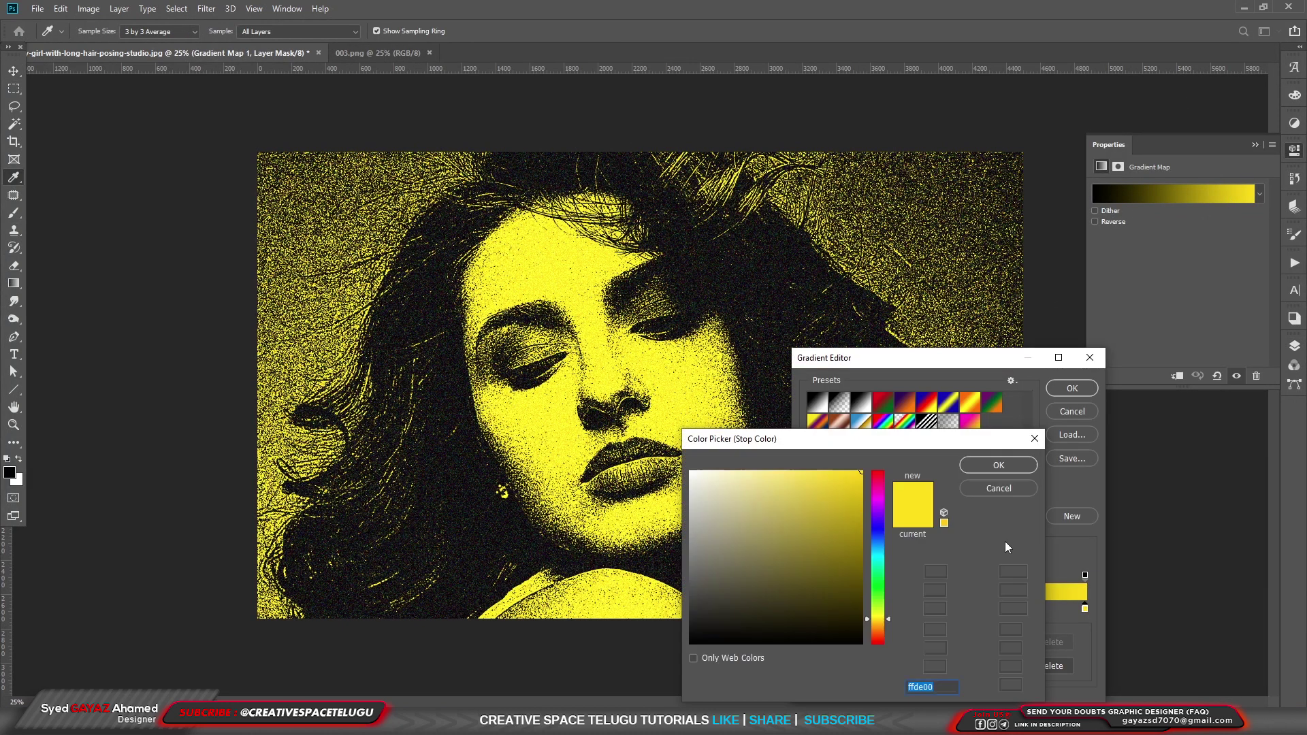
drag(888, 619, 889, 622)
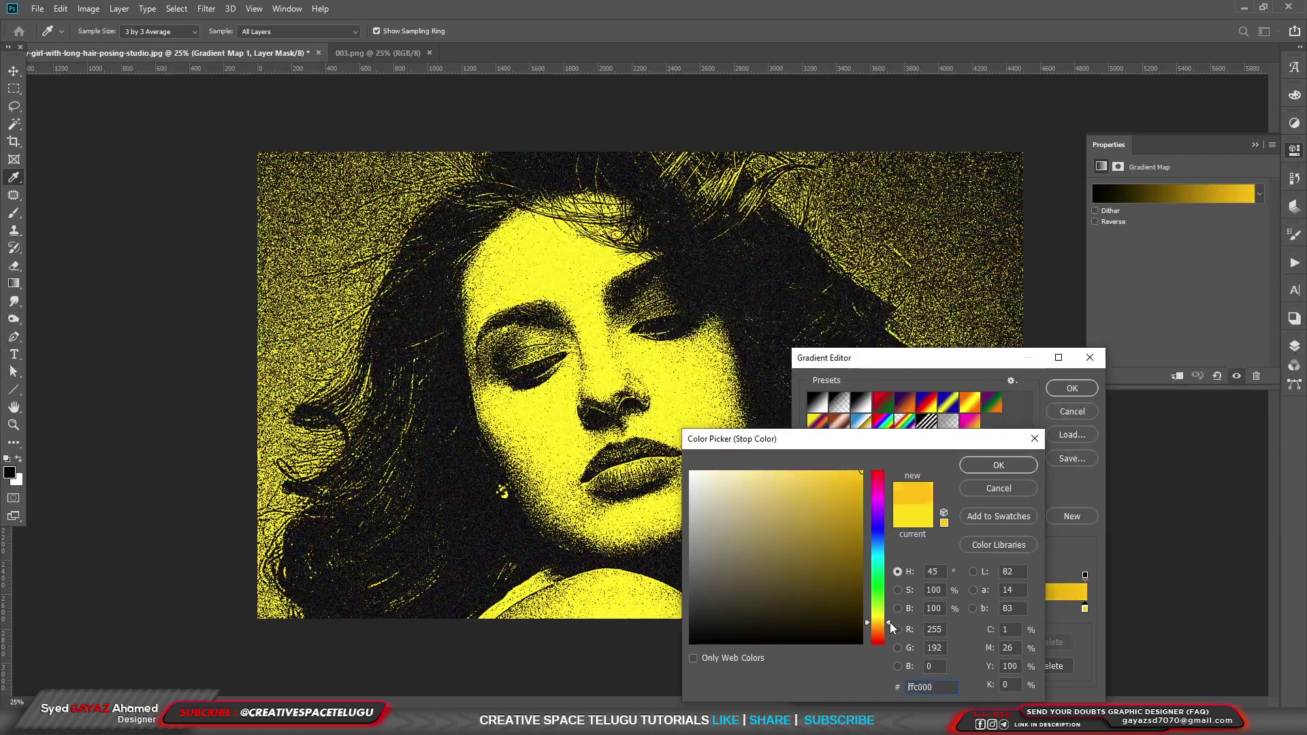
click(999, 465)
click(1072, 389)
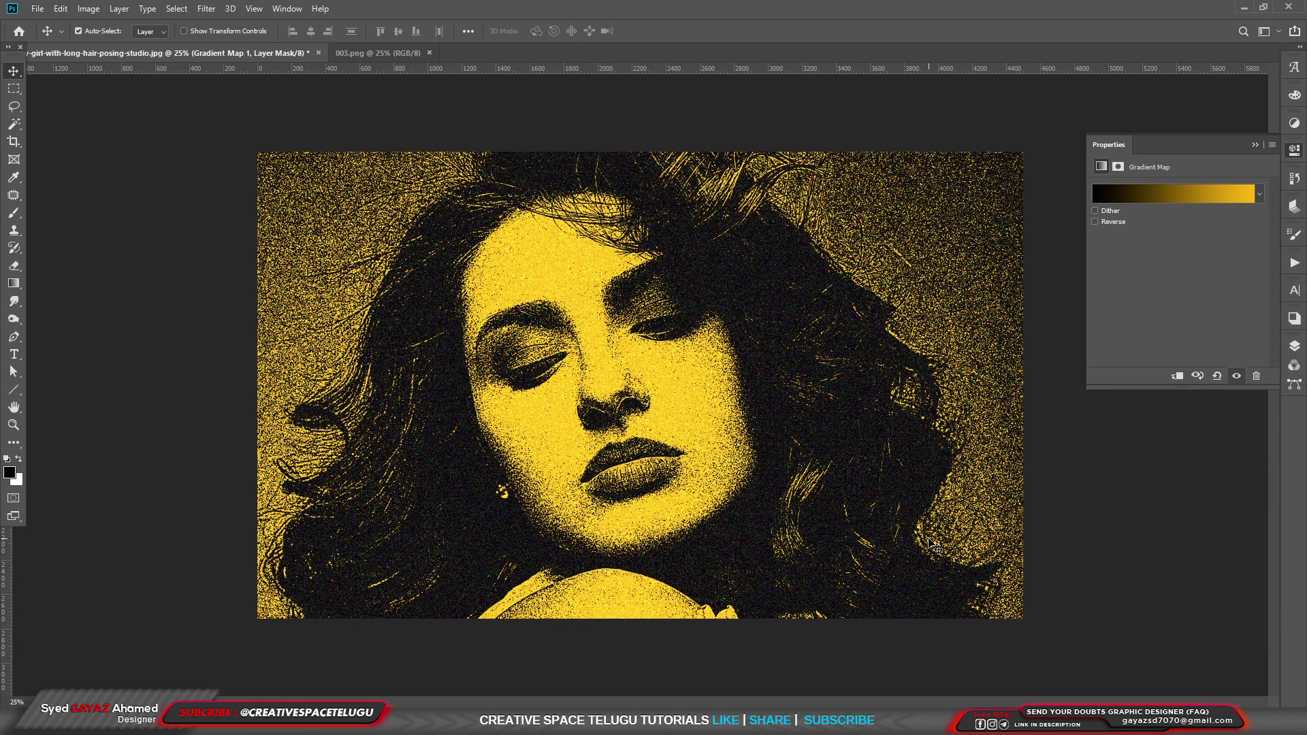
- Apply an Add Noise filter to the Curves 1 layer with amount 60.63%, Gaussian distribution and Monochromatic enabled
key(ctrl+plus)
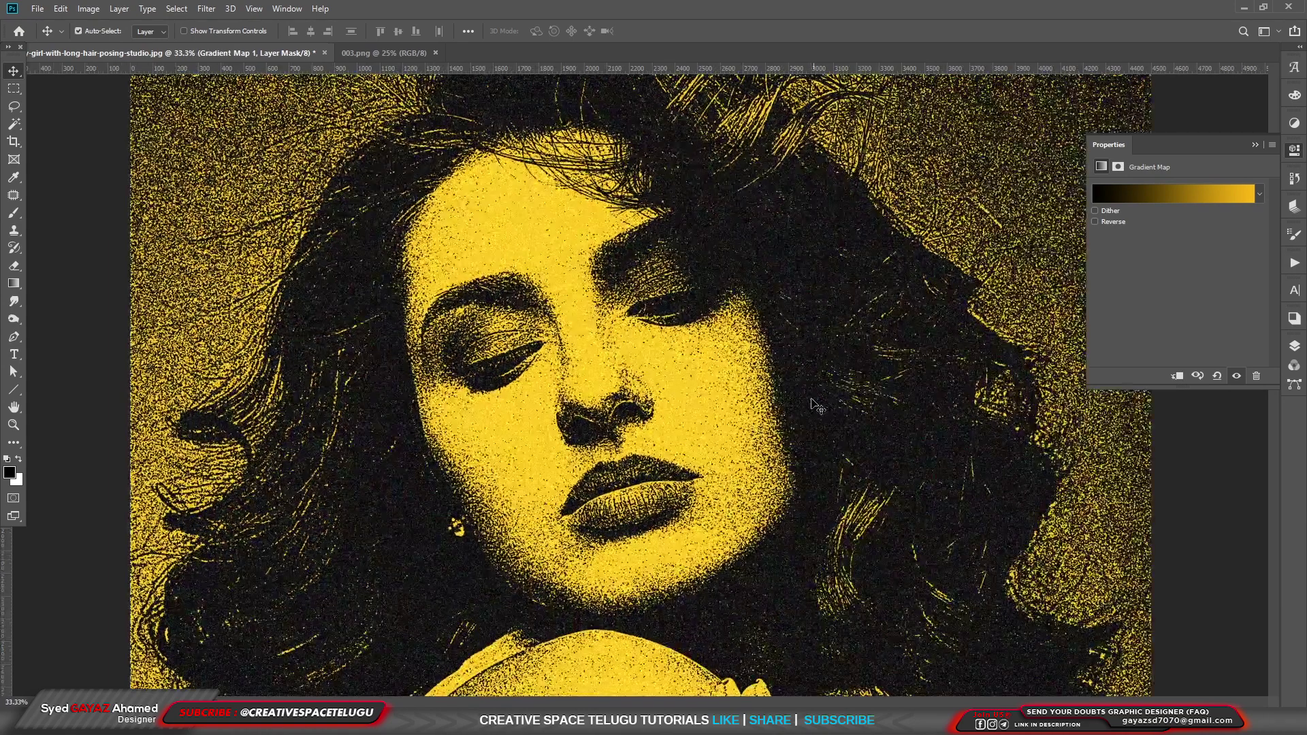
click(1295, 346)
click(1196, 247)
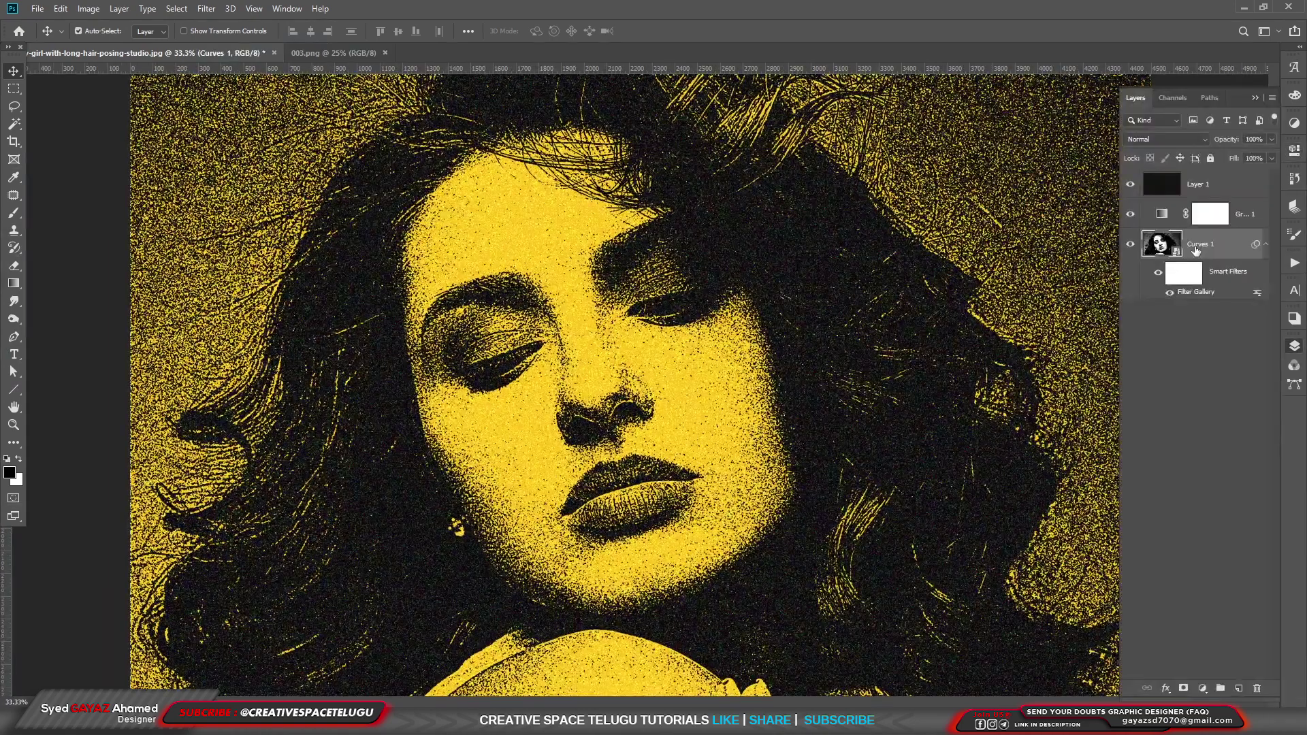
double_click(208, 11)
click(208, 11)
mouse_move(253, 211)
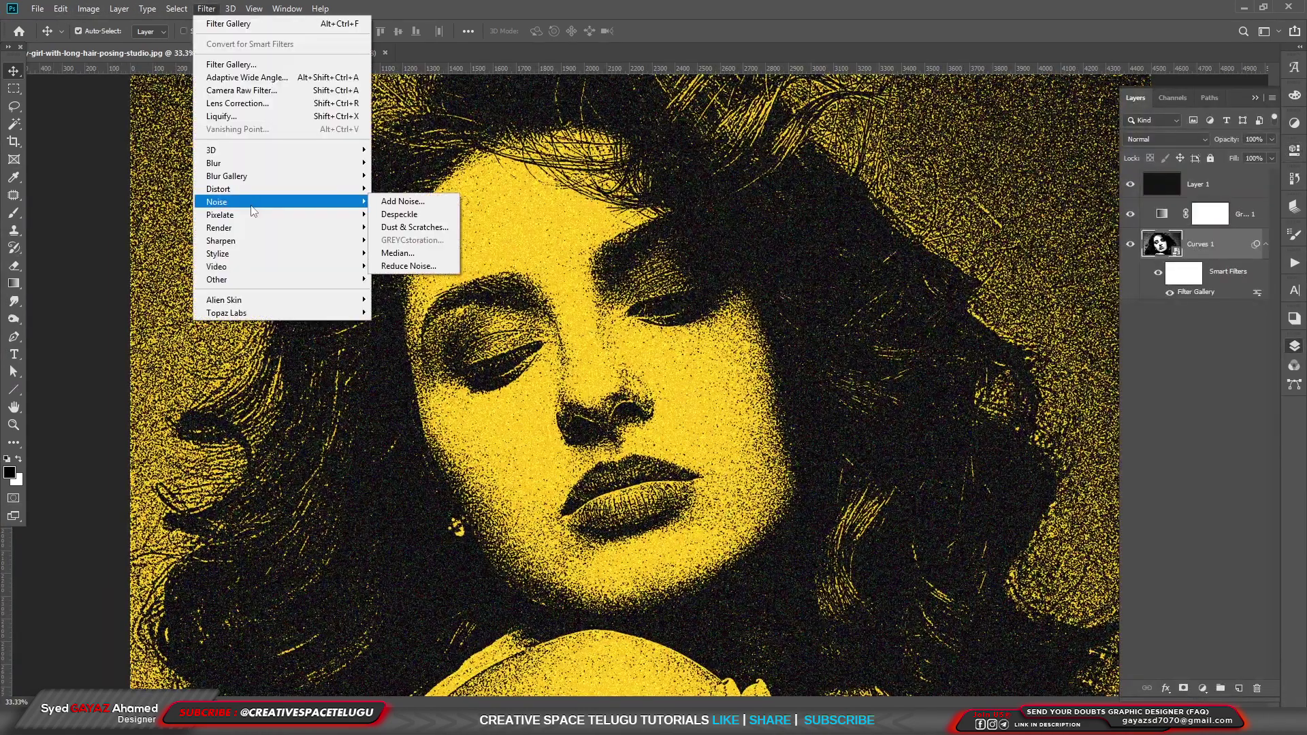
click(402, 202)
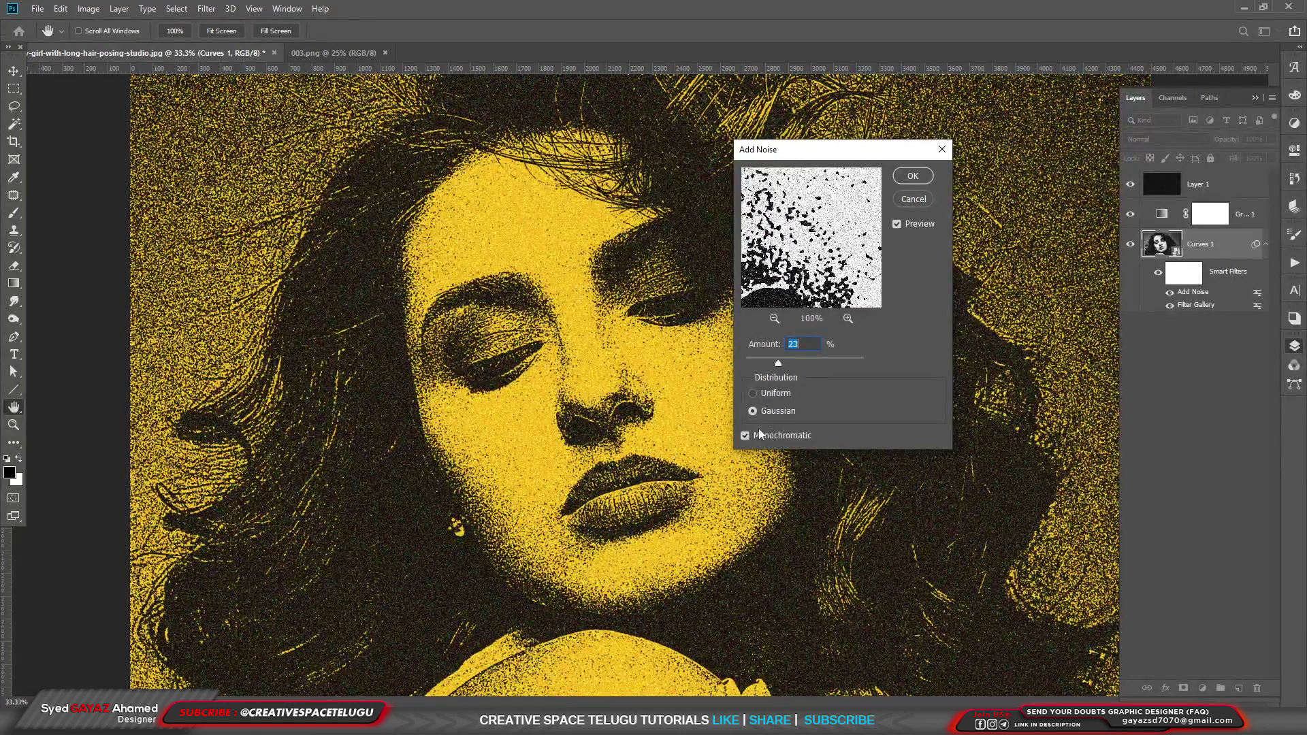
drag(778, 364, 799, 366)
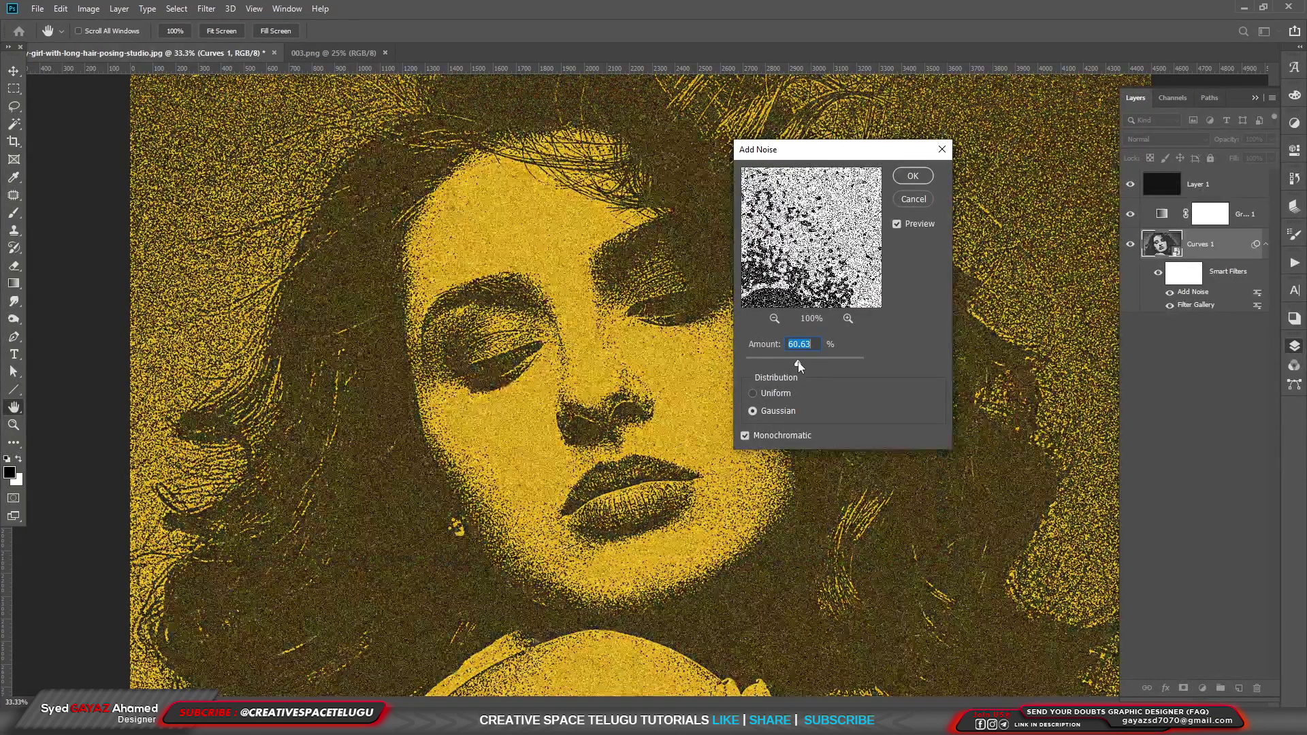
click(913, 176)
- Hide the Add Noise smart filter on the Curves 1 layer
key(v)
key(ctrl+minus)
key(ctrl+minus)
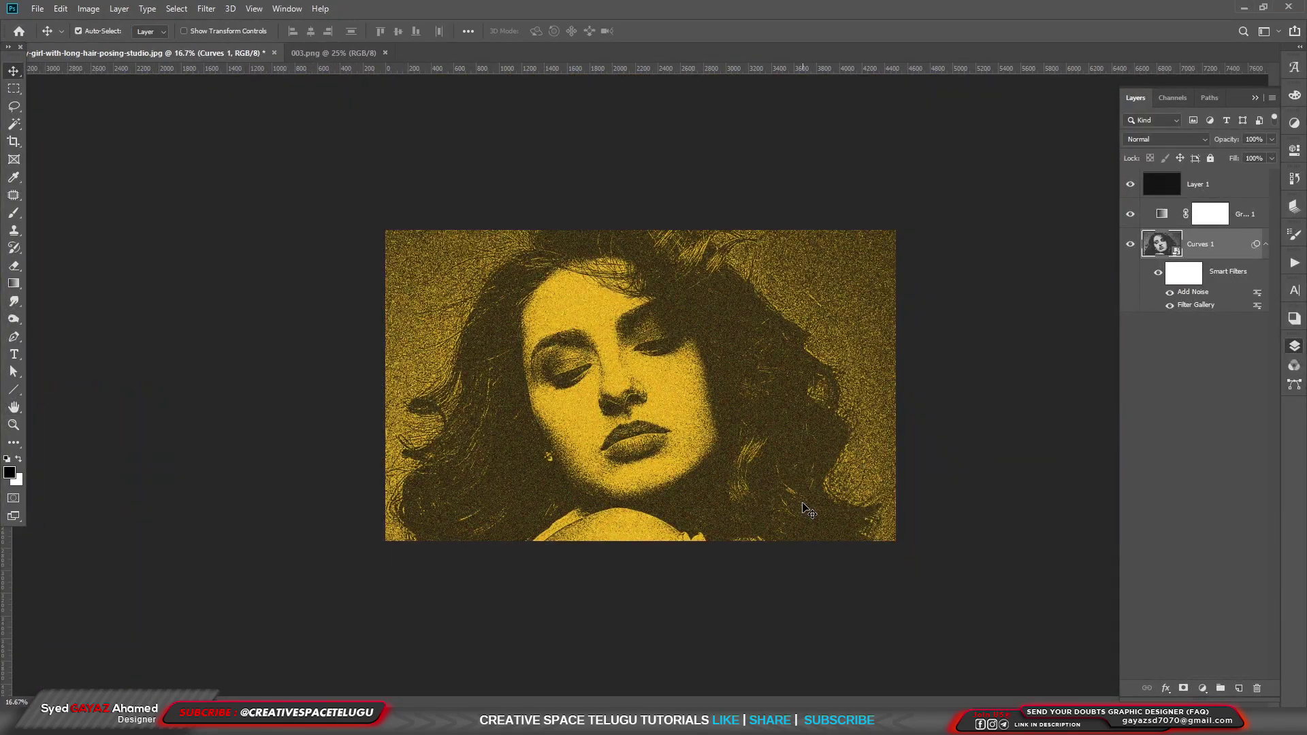
click(1171, 303)
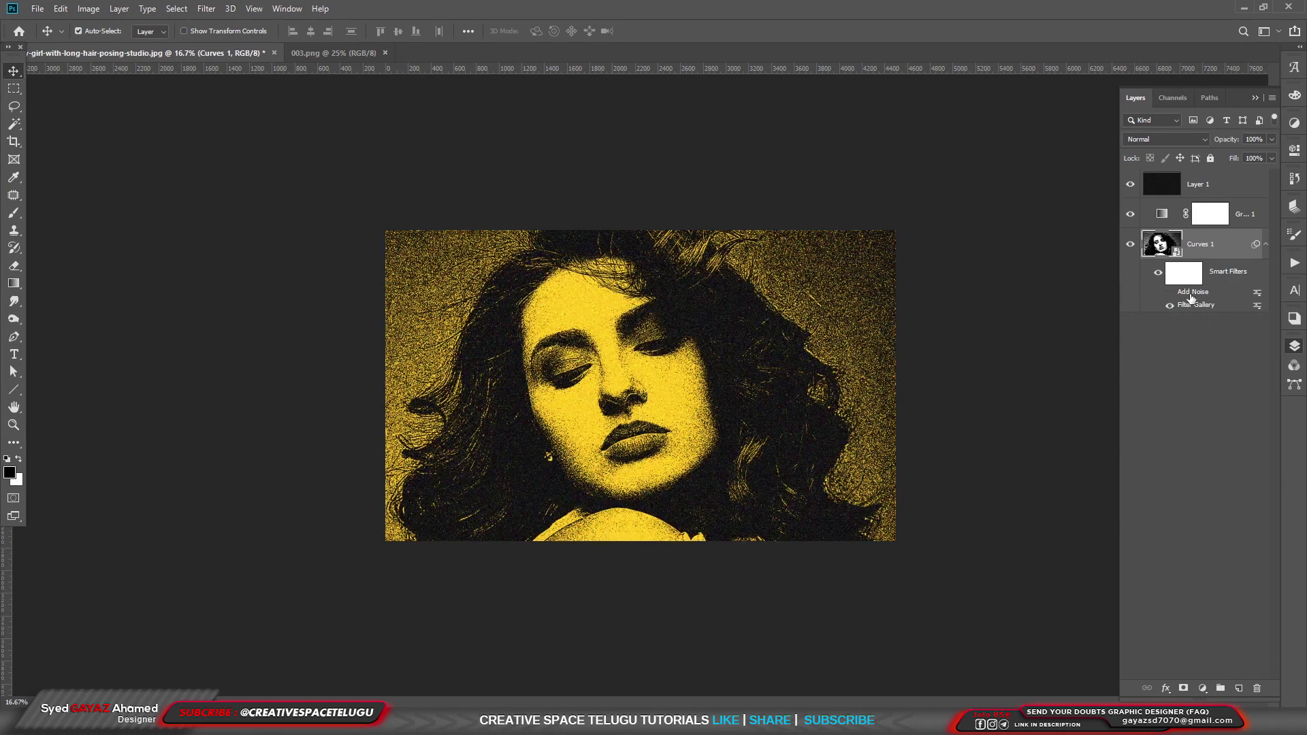